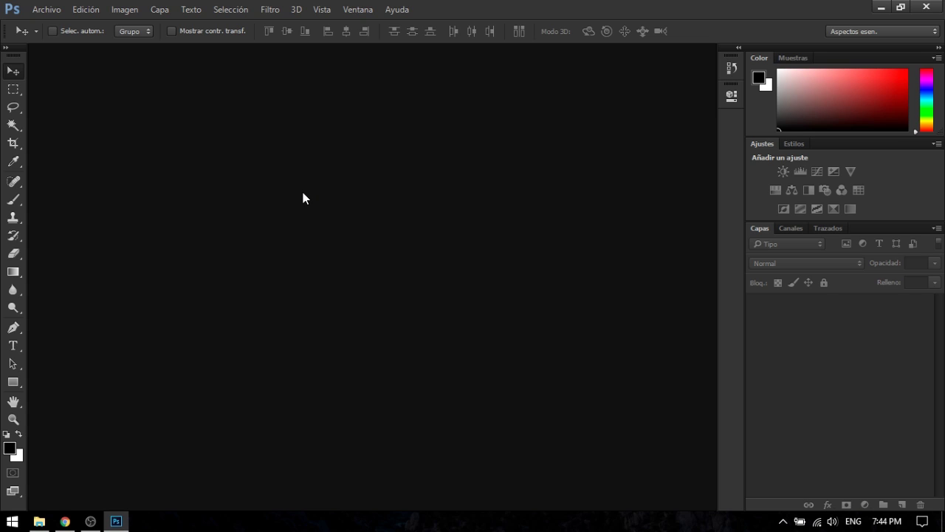
Create a new document 6000 pixels wide by 3000 pixels high, Sin título-1
{"action": "left_click", "coordinate": [44, 11]}
{"action": "left_click", "coordinate": [42, 23]}
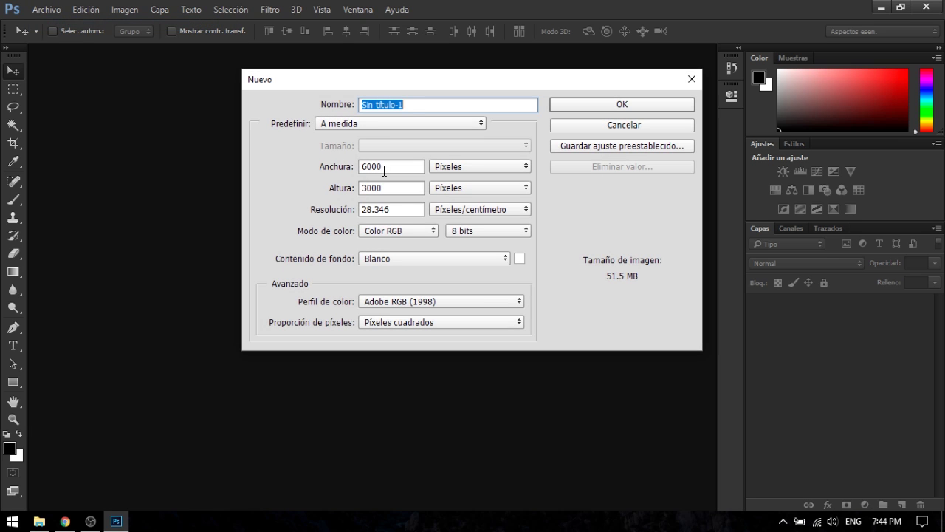
{"action": "left_click", "coordinate": [396, 169]}
{"action": "left_click_drag", "start_coordinate": [388, 85], "coordinate": [308, 113]}
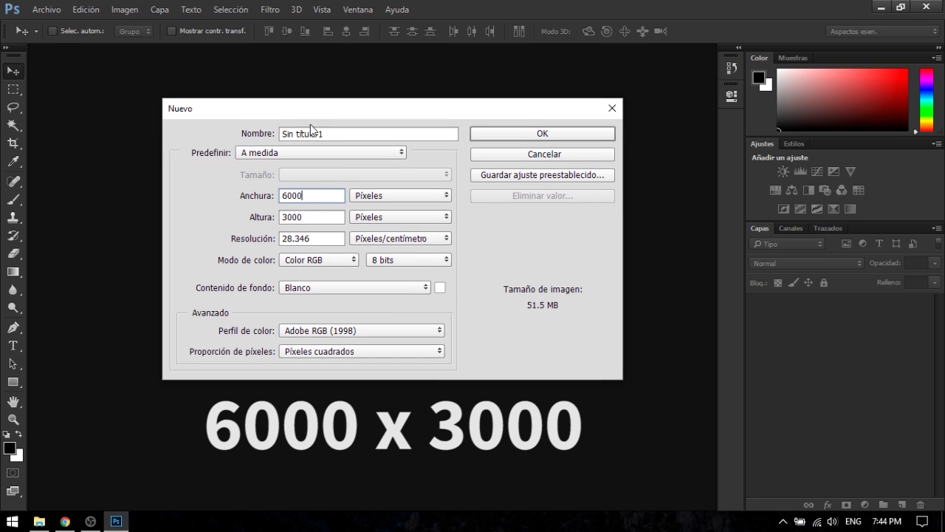
{"action": "key", "text": "Tab"}
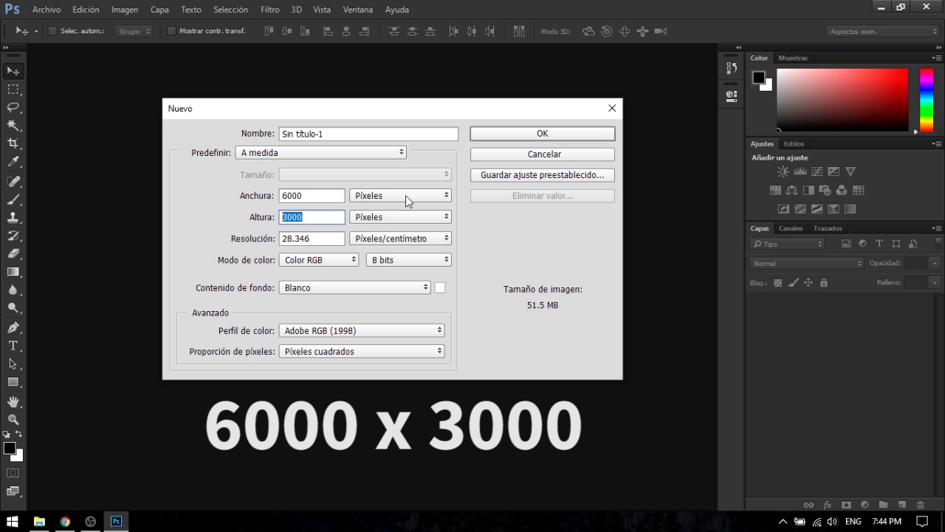
{"action": "left_click", "coordinate": [543, 135]}
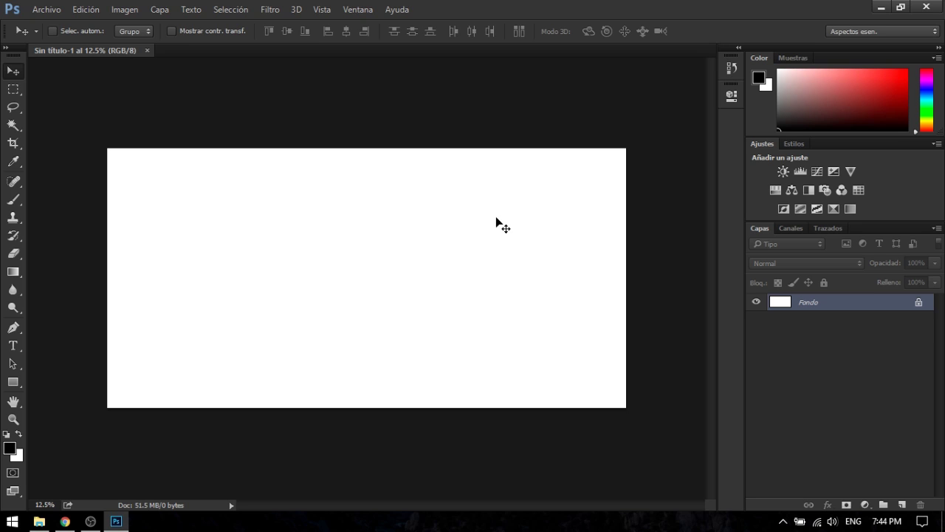
Unlock the Fondo background as Capa 0, fit the canvas to the window and reselect Move
{"action": "left_click", "coordinate": [918, 303]}
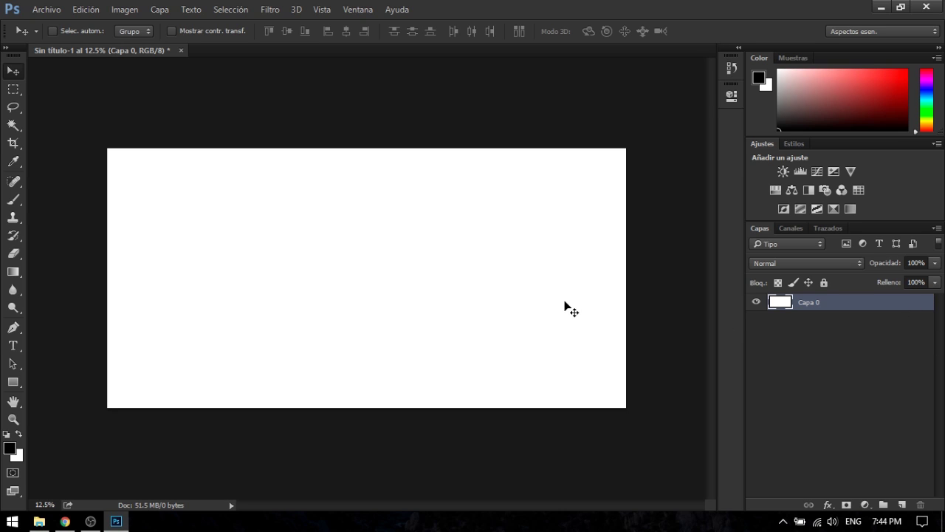
{"action": "key", "text": "z"}
{"action": "left_click", "coordinate": [468, 33]}
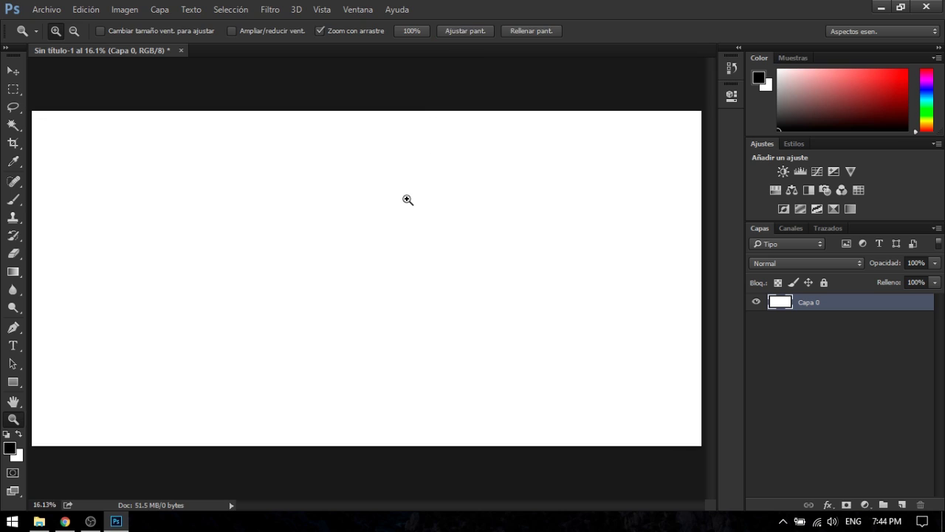
{"action": "key", "text": "v"}
{"action": "left_click", "coordinate": [65, 522]}
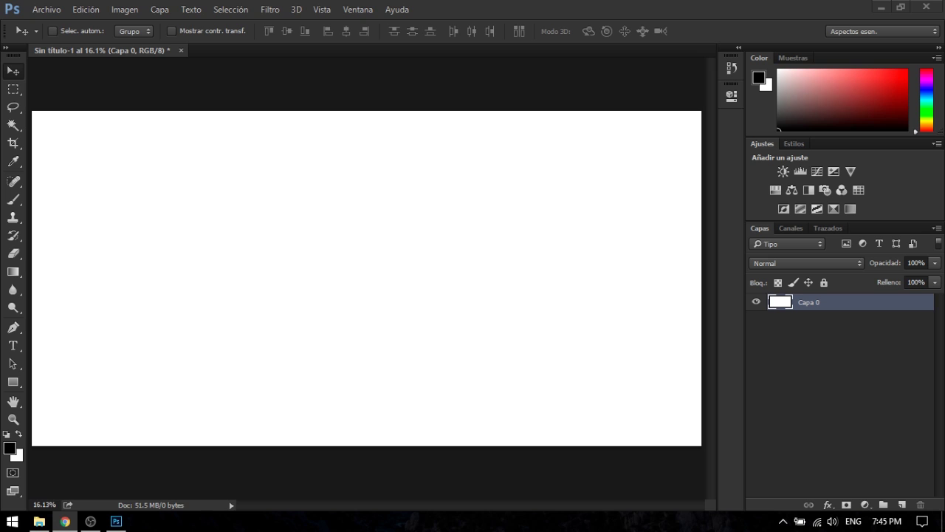
{"action": "left_click_drag", "start_coordinate": [294, 301], "coordinate": [320, 281]}
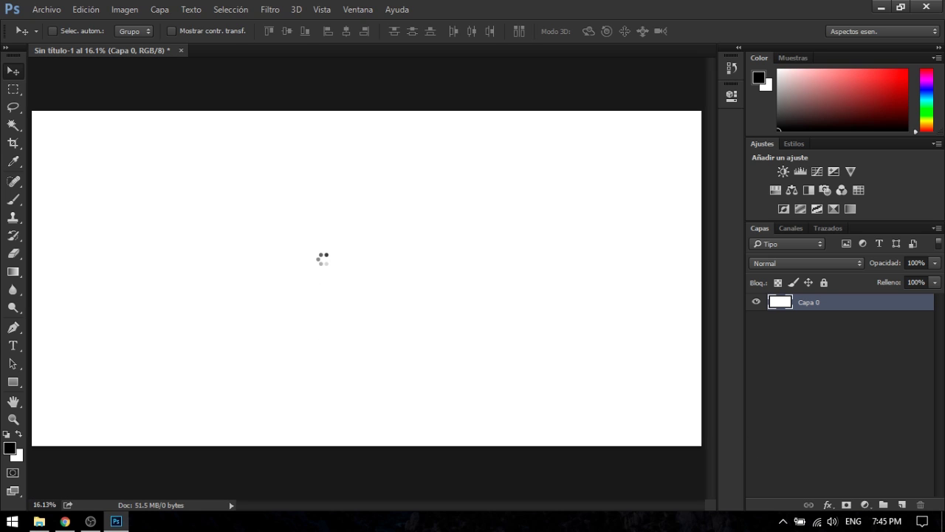
{"action": "left_click_drag", "start_coordinate": [404, 298], "coordinate": [697, 441]}
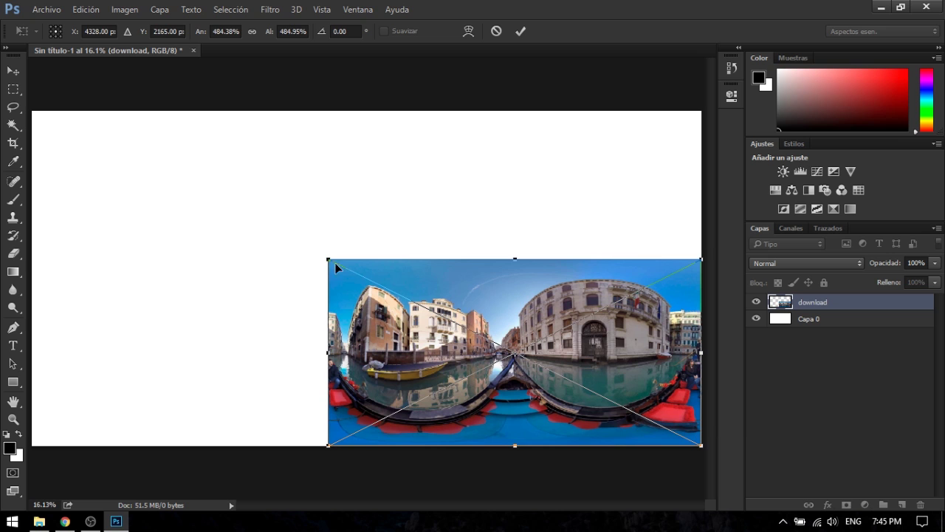
{"action": "mouse_move", "coordinate": [327, 259]}
{"action": "left_mouse_down"}
{"action": "mouse_move", "coordinate": [57, 163]}
{"action": "mouse_move", "coordinate": [32, 111]}
{"action": "left_mouse_up"}
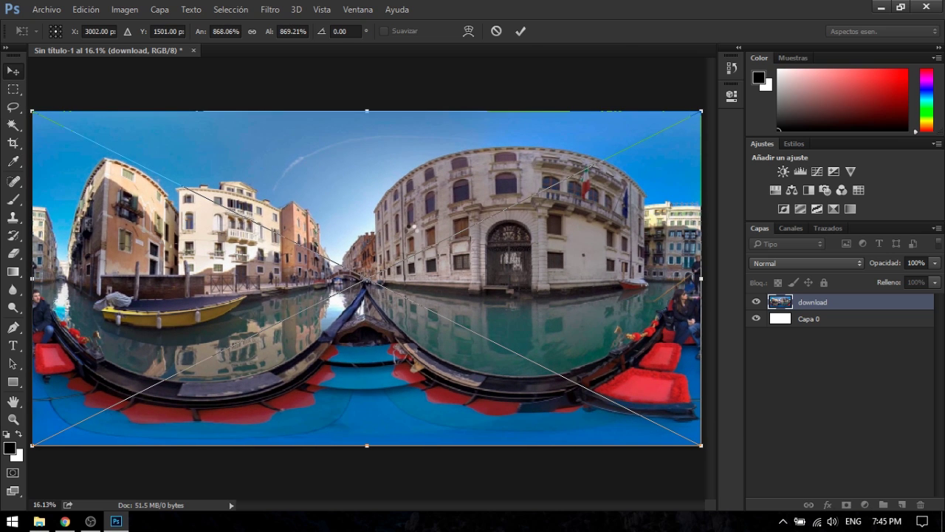
{"action": "key", "text": "Return"}
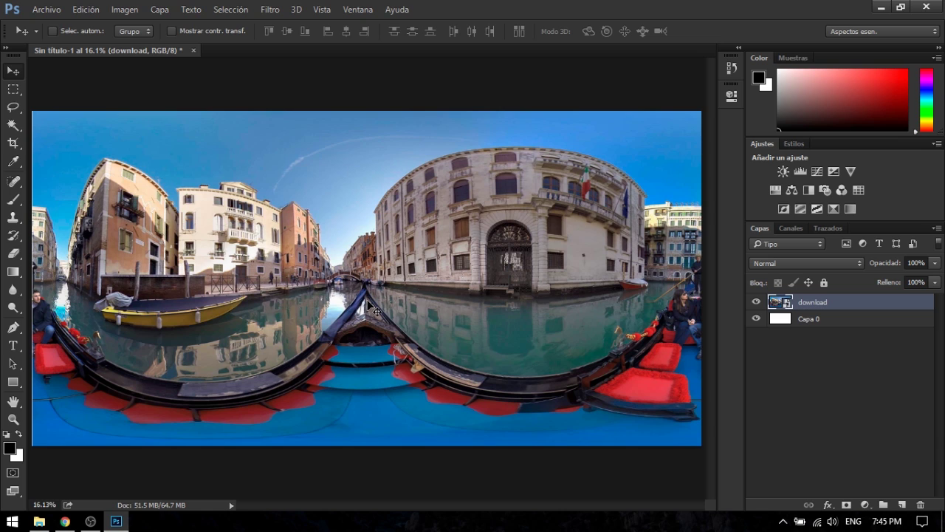
Delete the panorama layer and scale the pexels-photo-110854 sky to about 114.6% over the canvas
{"action": "key", "text": "Delete"}
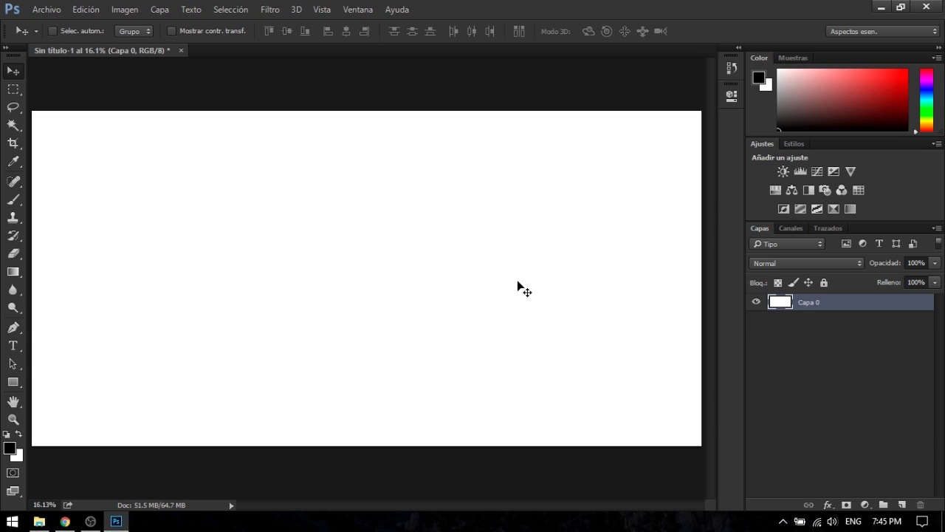
{"action": "left_click", "coordinate": [791, 338]}
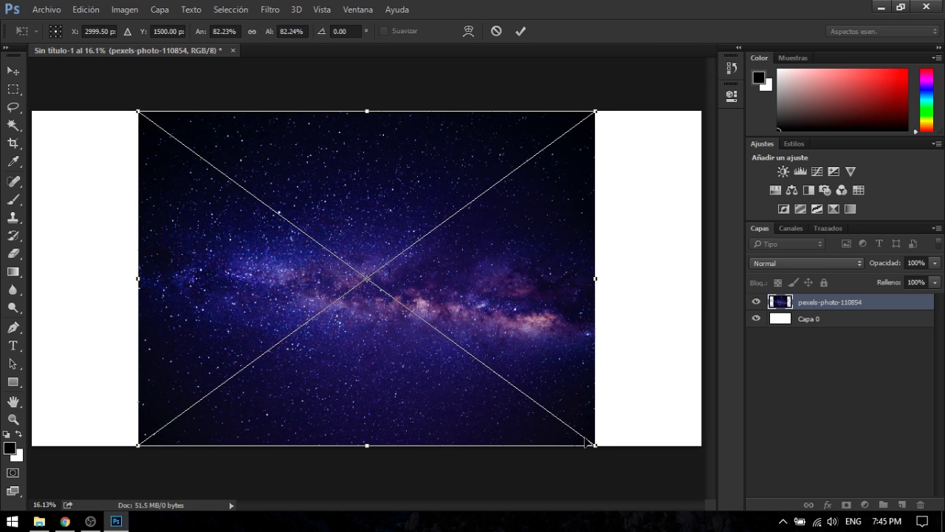
{"action": "left_click_drag", "start_coordinate": [596, 446], "coordinate": [692, 487]}
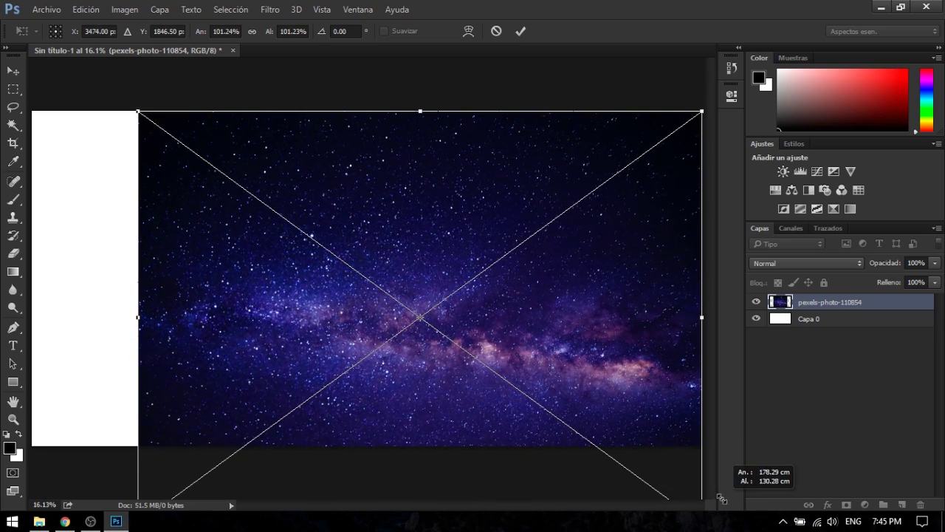
{"action": "left_click_drag", "start_coordinate": [692, 487], "coordinate": [721, 508]}
{"action": "left_click_drag", "start_coordinate": [137, 113], "coordinate": [49, 83]}
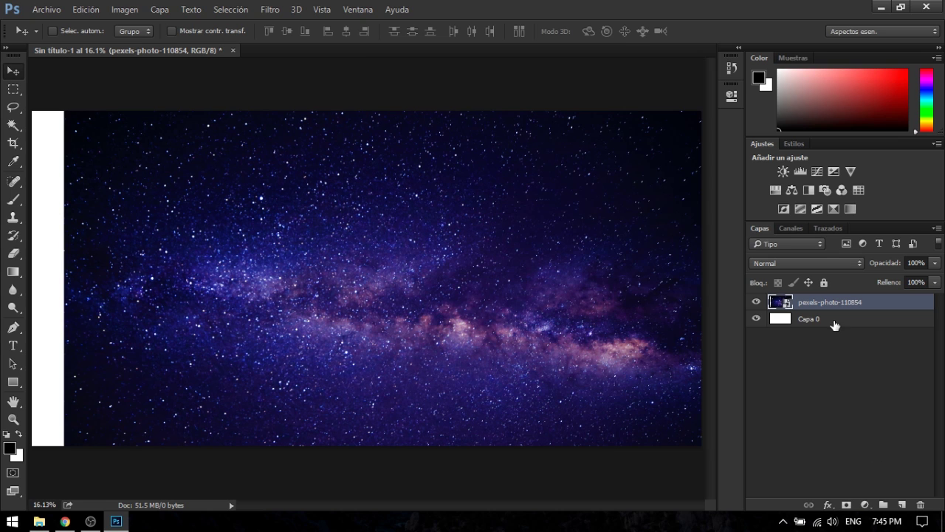
Copy a rectangular strip from the sky's right edge onto a new layer, Capa 1
{"action": "left_click", "coordinate": [14, 89]}
{"action": "left_click_drag", "start_coordinate": [652, 98], "coordinate": [711, 449]}
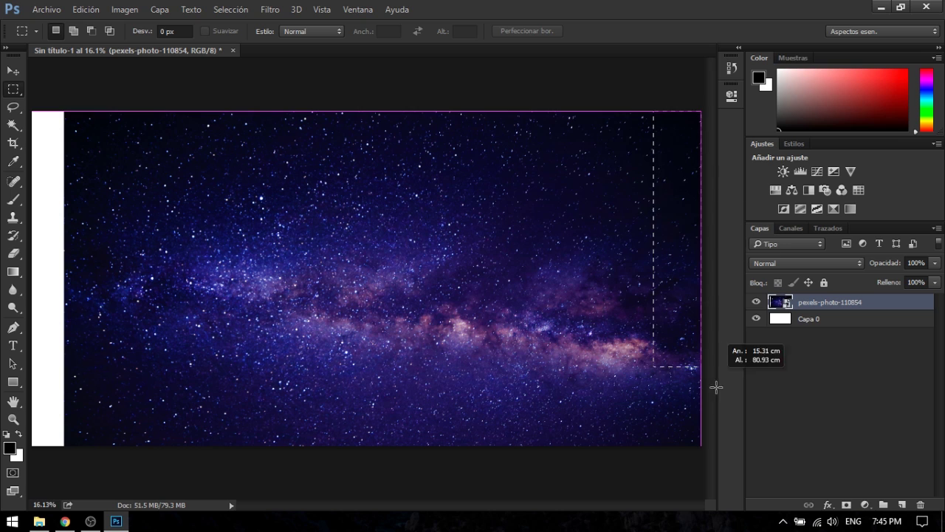
{"action": "right_click", "coordinate": [679, 330]}
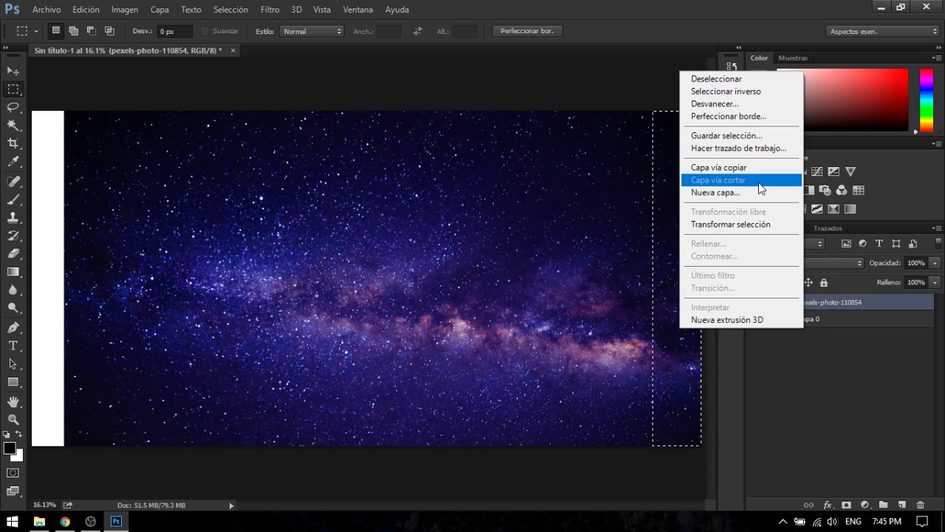
{"action": "left_click", "coordinate": [747, 168]}
Move Capa 1 to the canvas's left edge so it covers the white gap
{"action": "key", "text": "v"}
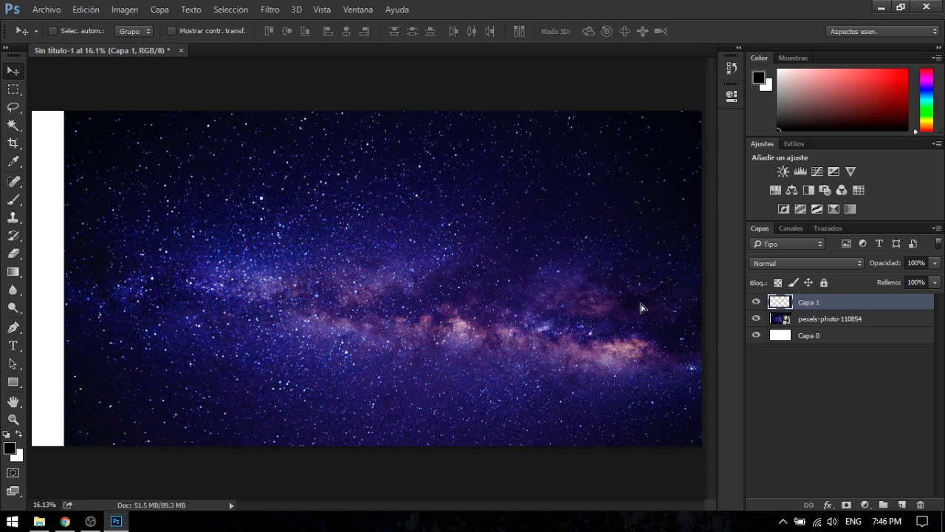
{"action": "left_click_drag", "start_coordinate": [641, 304], "coordinate": [59, 305]}
{"action": "left_click_drag", "start_coordinate": [676, 275], "coordinate": [57, 266]}
{"action": "left_click_drag", "start_coordinate": [59, 229], "coordinate": [66, 229]}
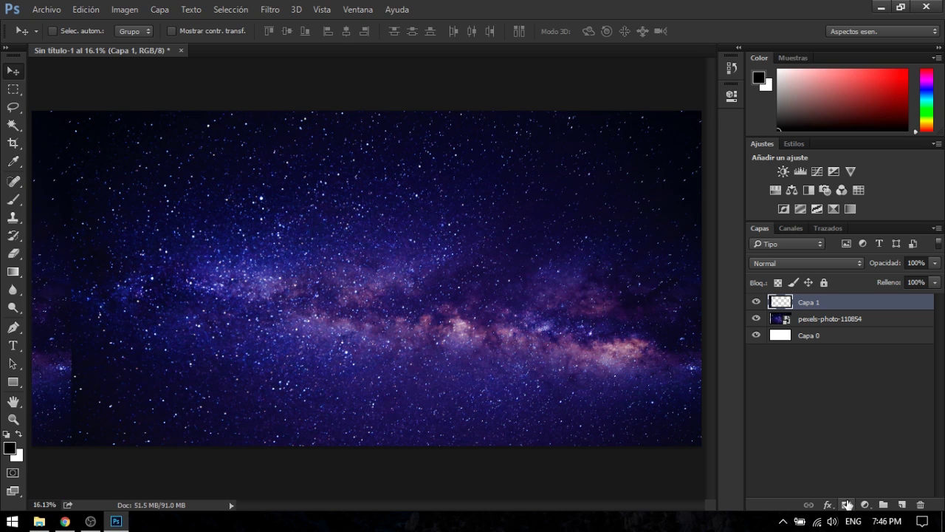
Give Capa 1 a black-filled layer mask with a gradient fading its left edge
{"action": "left_click", "coordinate": [847, 505]}
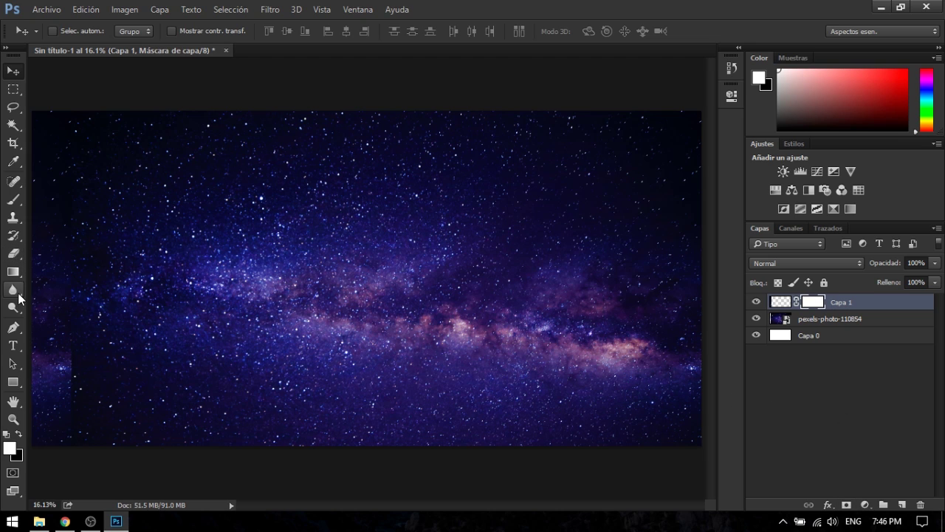
{"action": "left_click", "coordinate": [14, 282]}
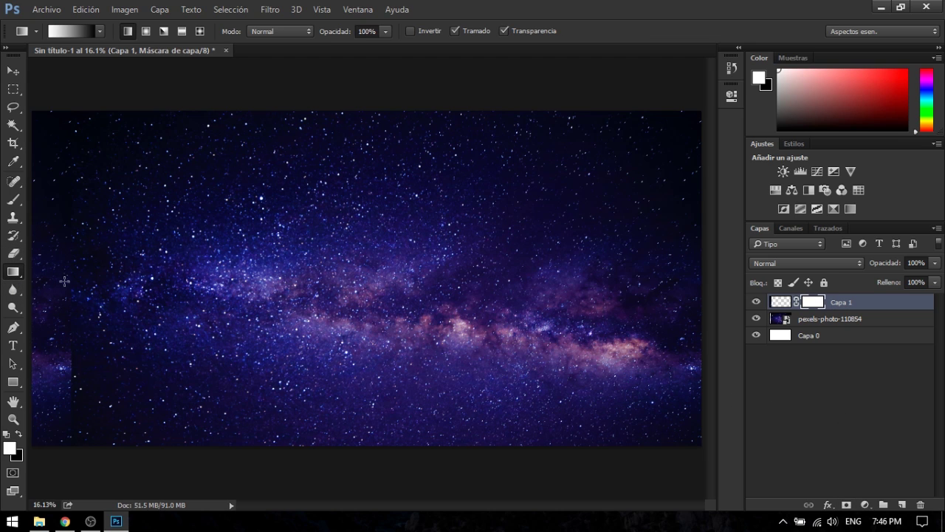
{"action": "key", "text": "ctrl+i"}
{"action": "left_click_drag", "start_coordinate": [87, 285], "coordinate": [49, 255]}
{"action": "mouse_move", "coordinate": [47, 254]}
{"action": "left_mouse_down"}
{"action": "mouse_move", "coordinate": [86, 255]}
{"action": "mouse_move", "coordinate": [60, 254]}
{"action": "left_mouse_up"}
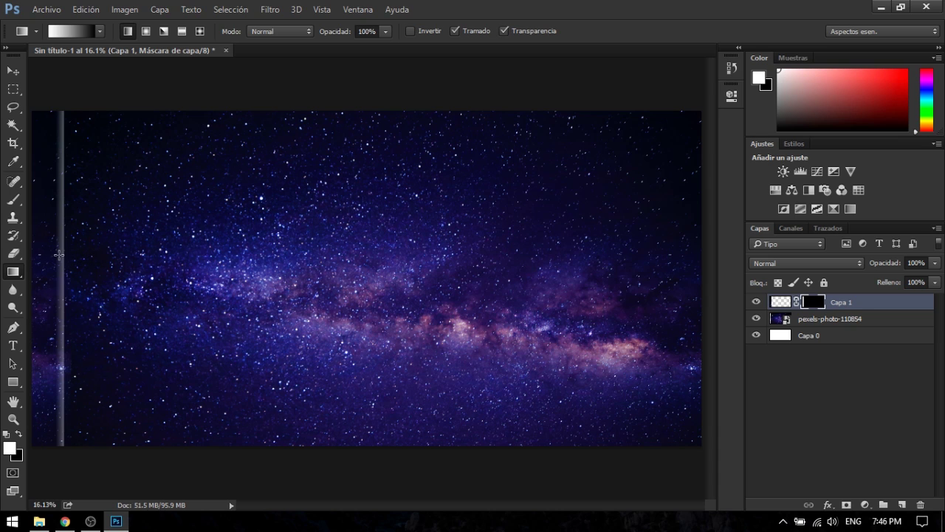
Shift Capa 1's pixels slightly right to hide the leftover seam line
{"action": "left_click", "coordinate": [13, 70]}
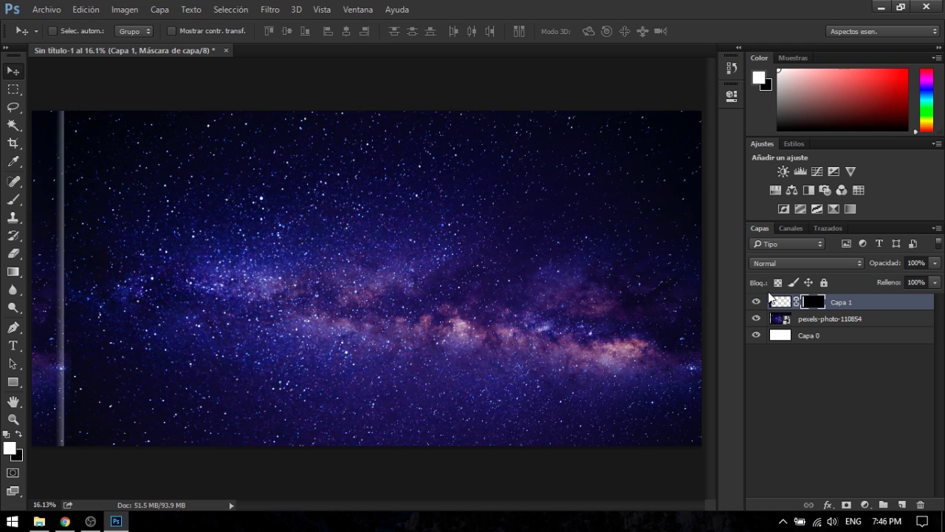
{"action": "left_click", "coordinate": [781, 301]}
{"action": "left_click_drag", "start_coordinate": [59, 272], "coordinate": [77, 266]}
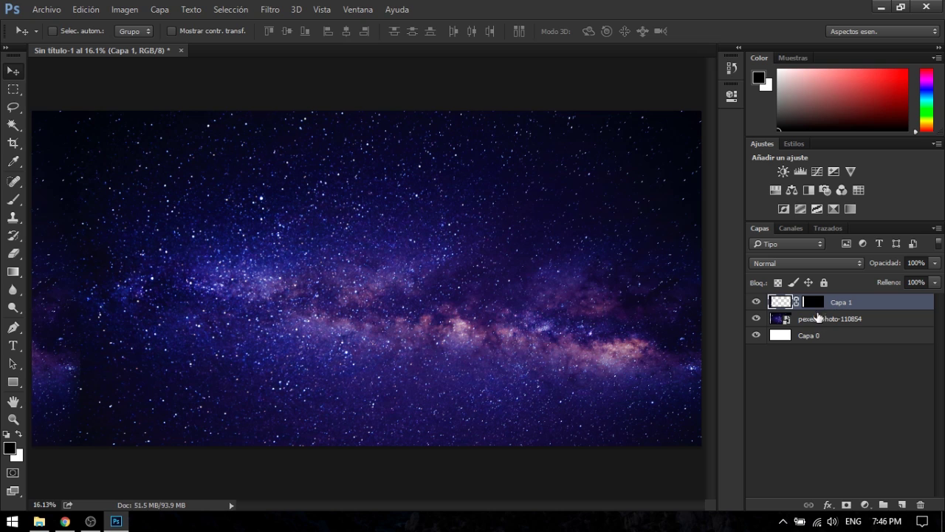
{"action": "left_click", "coordinate": [803, 377]}
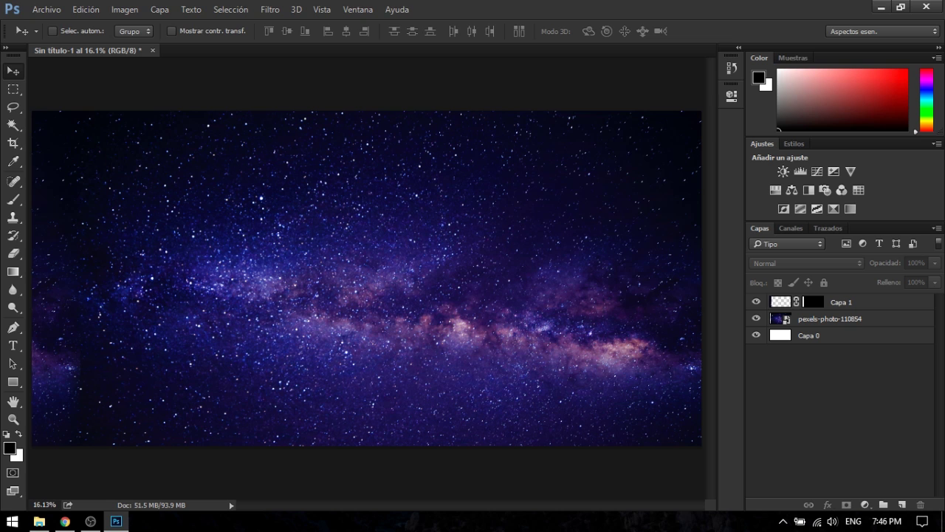
Place the rotated astronaut image at the upper left of the sky
{"action": "key", "text": "super+e"}
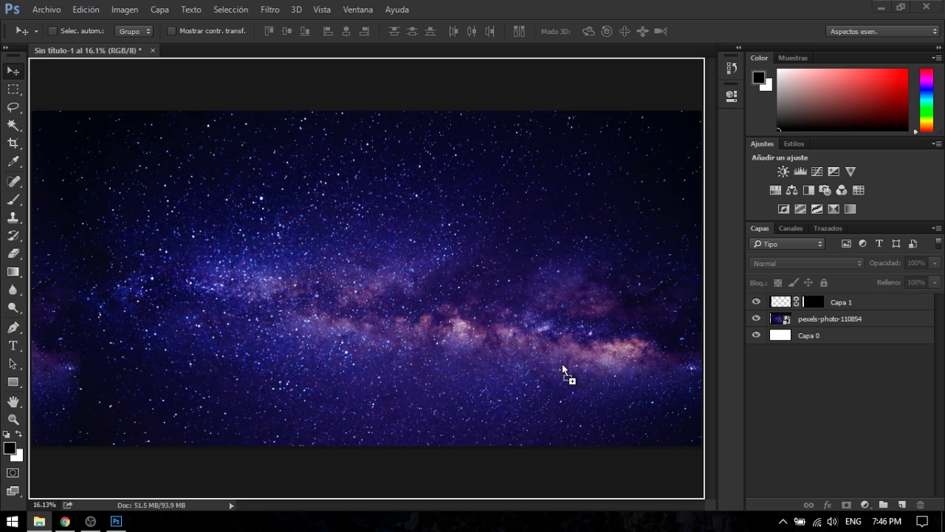
{"action": "mouse_move", "coordinate": [565, 373]}
{"action": "left_mouse_down"}
{"action": "mouse_move", "coordinate": [363, 274]}
{"action": "mouse_move", "coordinate": [398, 325]}
{"action": "mouse_move", "coordinate": [578, 280]}
{"action": "mouse_move", "coordinate": [402, 248]}
{"action": "mouse_move", "coordinate": [435, 260]}
{"action": "left_mouse_up"}
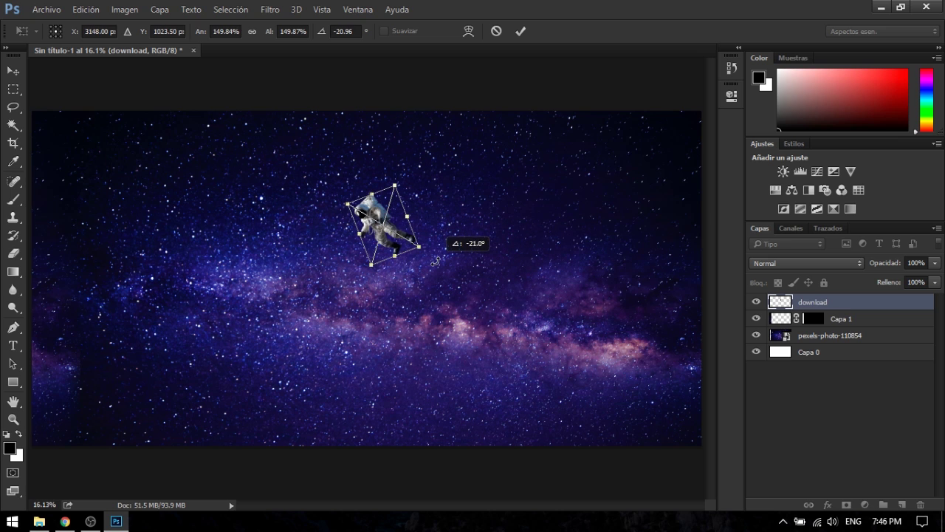
{"action": "left_click_drag", "start_coordinate": [399, 229], "coordinate": [229, 251]}
{"action": "key", "text": "Return"}
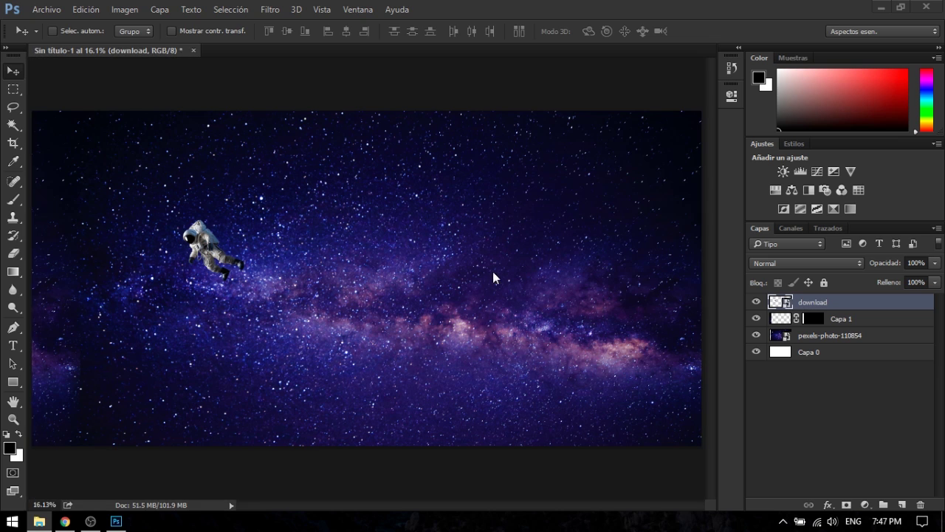
Add the enlarged blue car, rotate it slightly and position it right of centre
{"action": "mouse_move", "coordinate": [405, 299]}
{"action": "left_mouse_down"}
{"action": "mouse_move", "coordinate": [452, 342]}
{"action": "mouse_move", "coordinate": [580, 376]}
{"action": "left_mouse_up"}
{"action": "key", "text": "Return"}
{"action": "left_click_drag", "start_coordinate": [548, 347], "coordinate": [550, 313]}
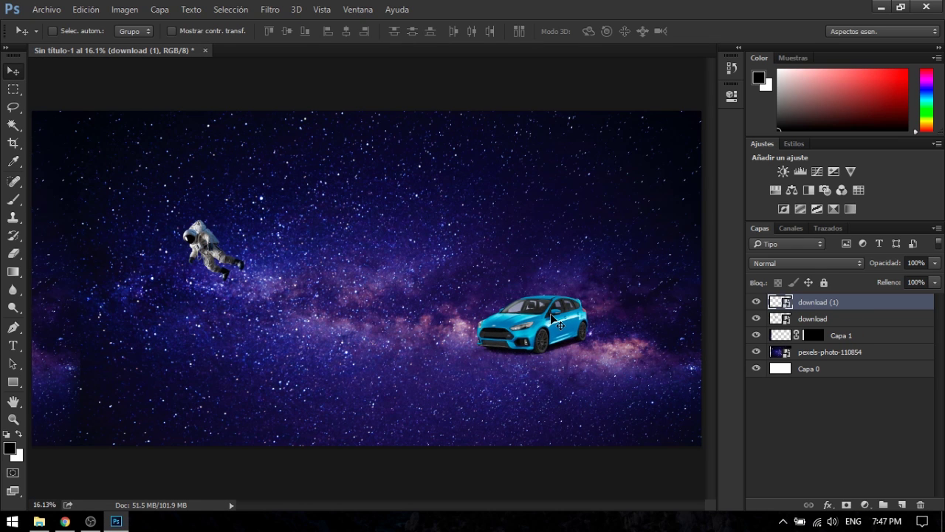
{"action": "key", "text": "ctrl+t"}
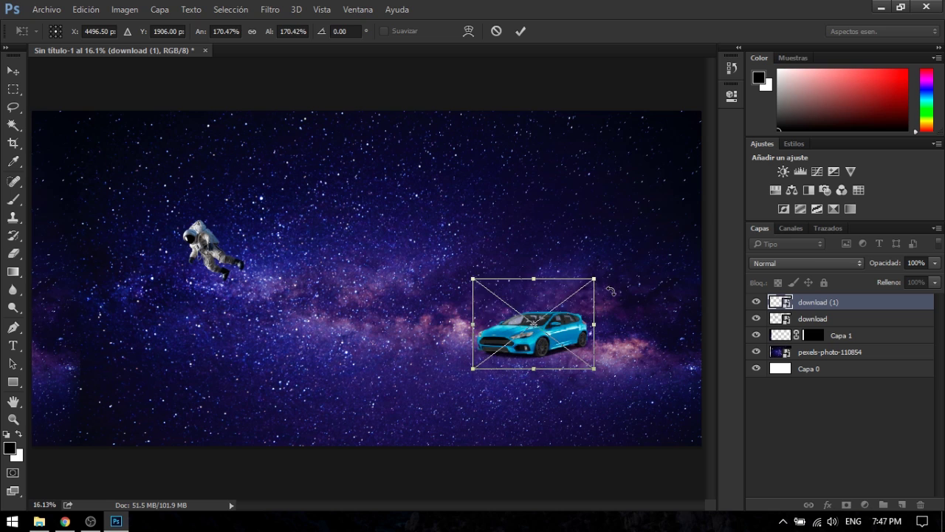
{"action": "left_click_drag", "start_coordinate": [611, 291], "coordinate": [613, 321]}
{"action": "key", "text": "Return"}
{"action": "left_click_drag", "start_coordinate": [543, 339], "coordinate": [627, 308]}
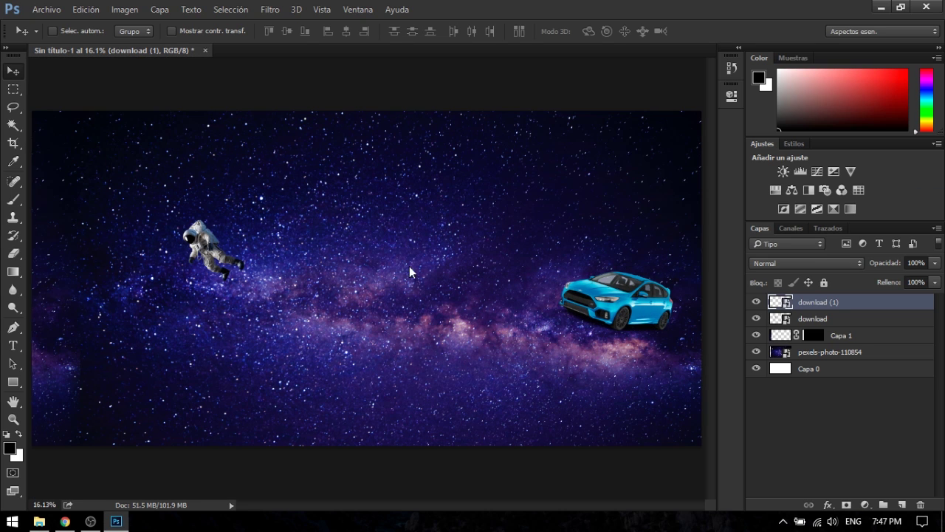
Paste Patrick Star, scale him to about 171% and nudge him left
{"action": "key", "text": "ctrl+v"}
{"action": "key", "text": "ctrl+t"}
{"action": "mouse_move", "coordinate": [426, 324]}
{"action": "left_mouse_down"}
{"action": "mouse_move", "coordinate": [473, 385]}
{"action": "mouse_move", "coordinate": [445, 333]}
{"action": "left_mouse_up"}
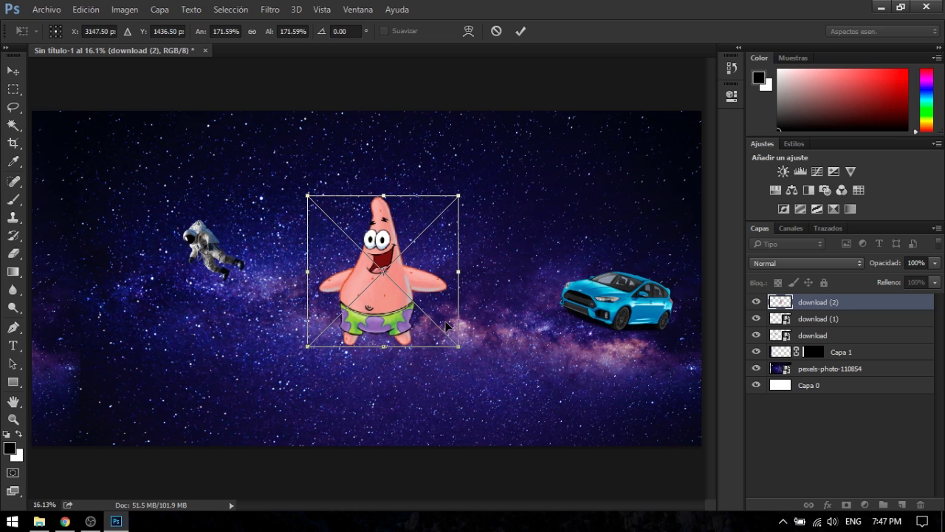
{"action": "key", "text": "Return"}
{"action": "left_click_drag", "start_coordinate": [404, 307], "coordinate": [384, 307]}
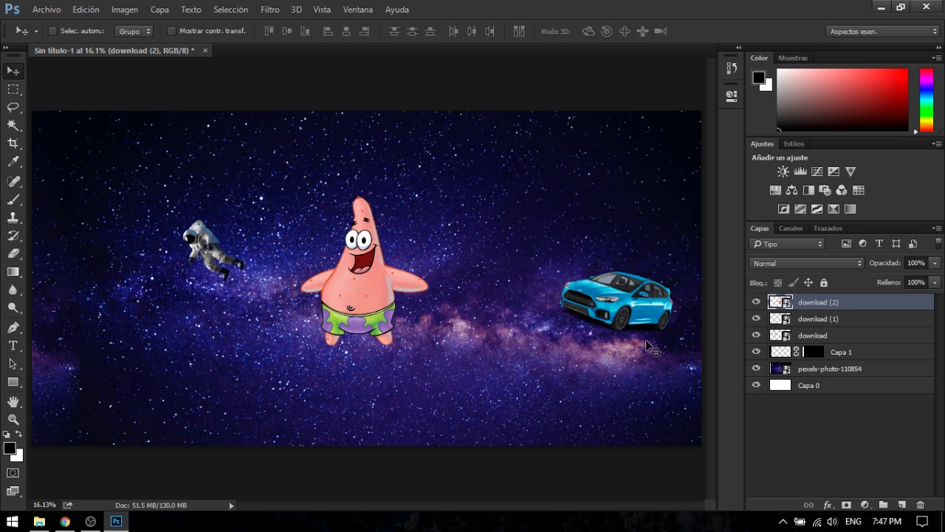
Add a text caption reading 'HOLA QUE TAL A TOOSD' on the sky
{"action": "key", "text": "t"}
{"action": "left_click", "coordinate": [93, 305]}
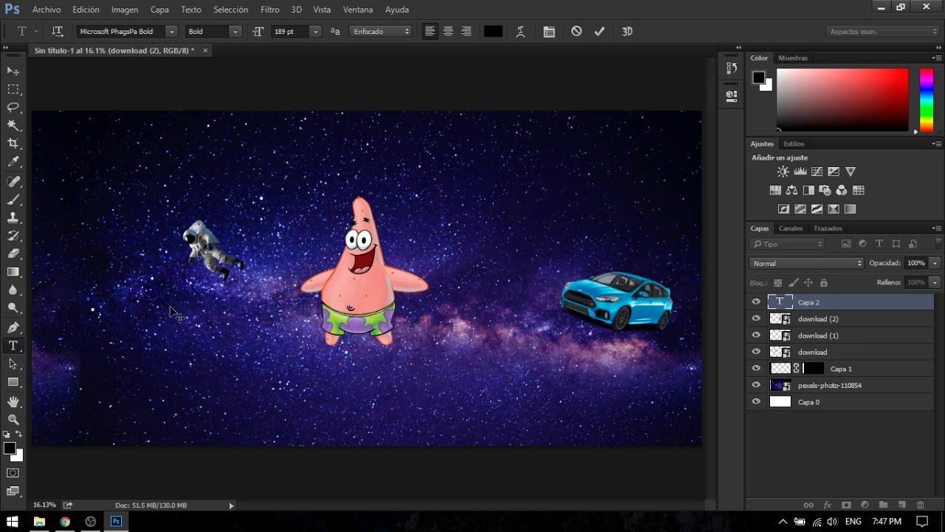
{"action": "type", "text": "HOLA"}
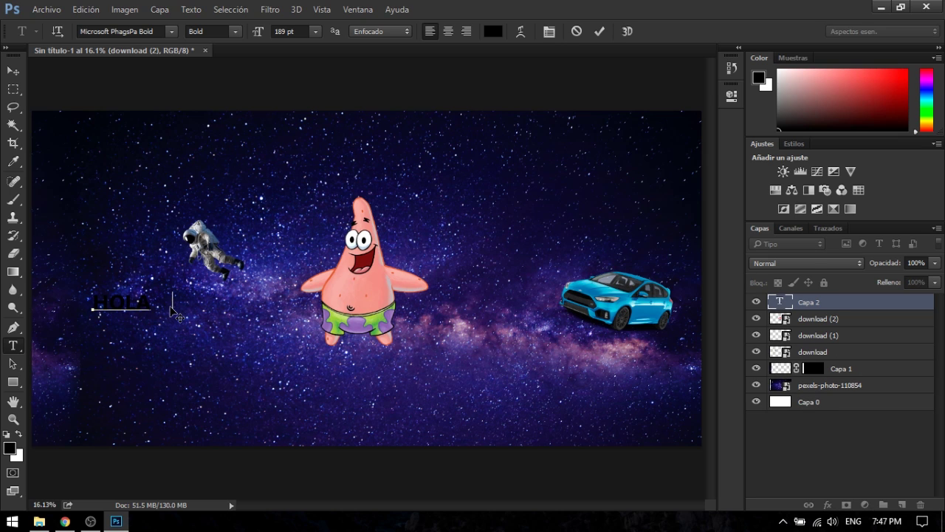
{"action": "type", "text": " QUE TAL A TO"}
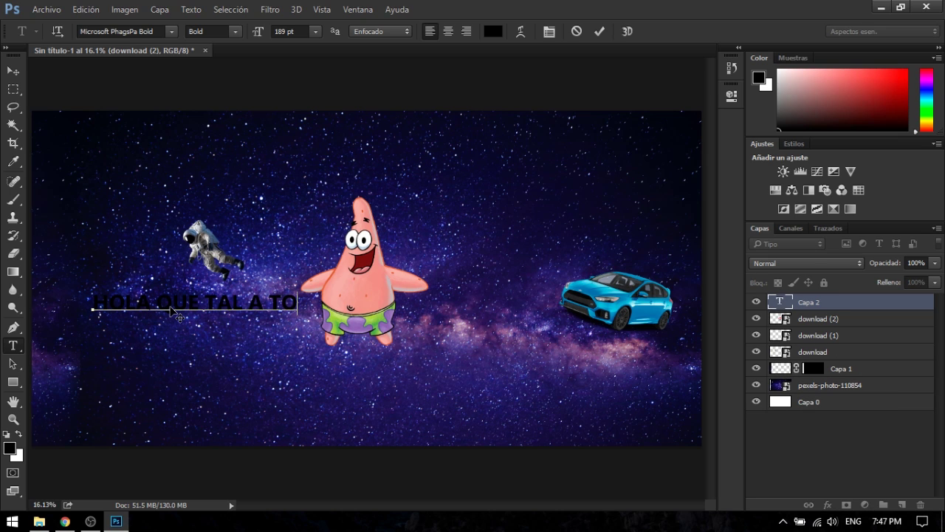
{"action": "type", "text": "DOS"}
{"action": "type", "text": "D"}
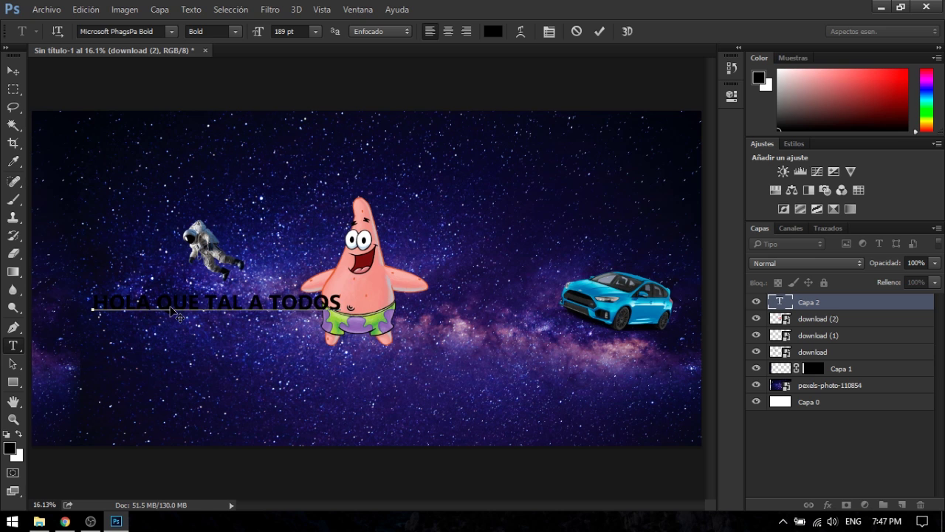
Make the caption white (ffffff) with a larger font and move it over Patrick
{"action": "triple_click", "coordinate": [179, 310]}
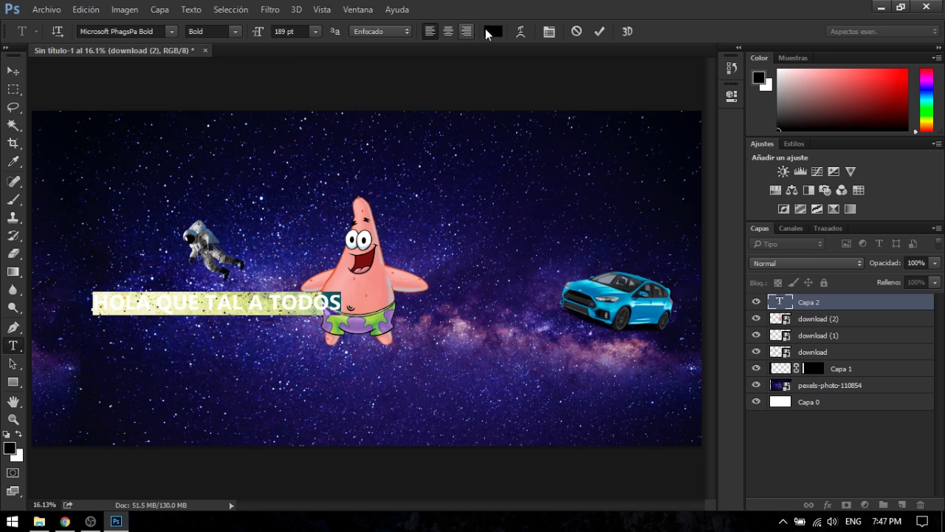
{"action": "left_click", "coordinate": [492, 31]}
{"action": "type", "text": "ffffff"}
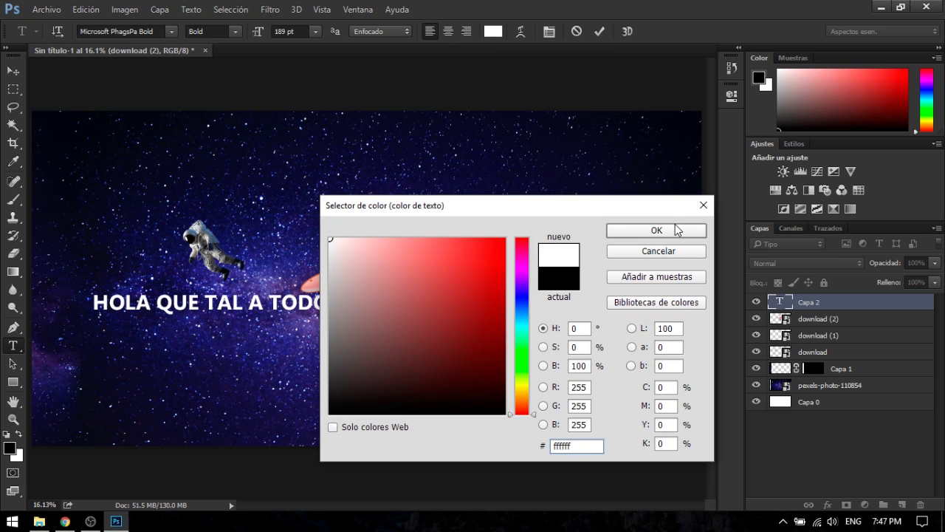
{"action": "left_click", "coordinate": [656, 231]}
{"action": "left_click_drag", "start_coordinate": [260, 36], "coordinate": [331, 39]}
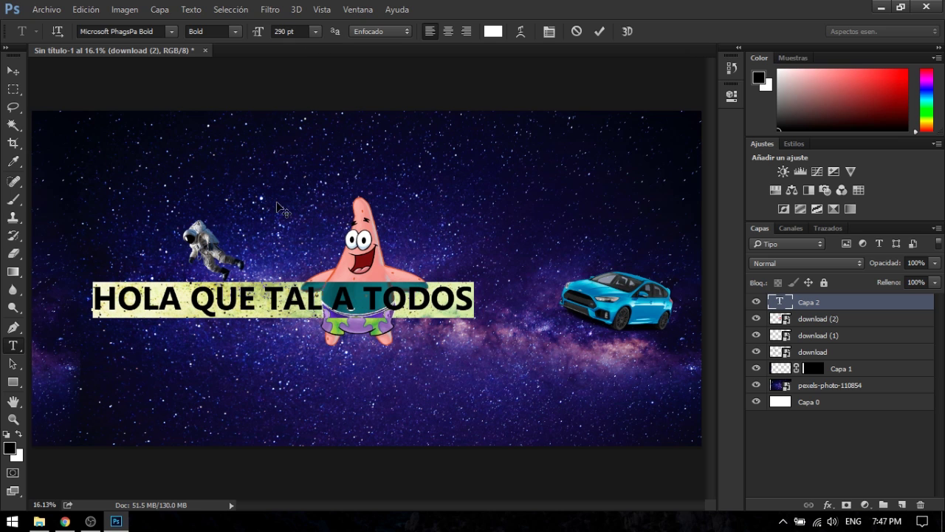
{"action": "left_click_drag", "start_coordinate": [263, 343], "coordinate": [335, 362]}
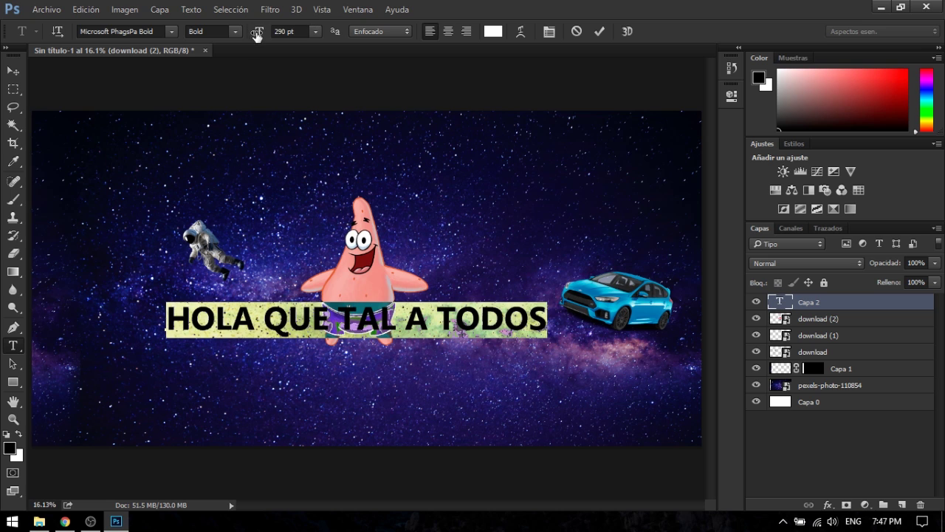
{"action": "left_click", "coordinate": [13, 71]}
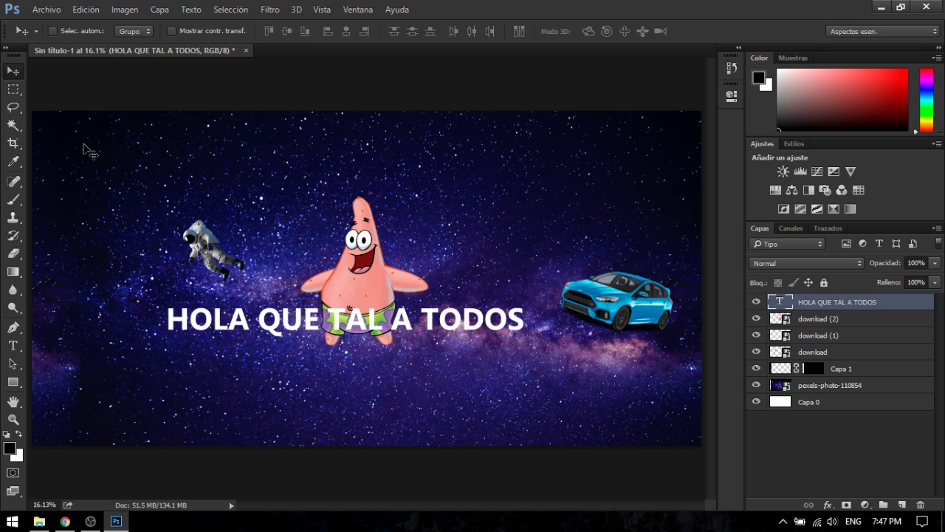
Drag Patrick Star's layer upward so he sits above the caption
{"action": "left_click", "coordinate": [843, 323]}
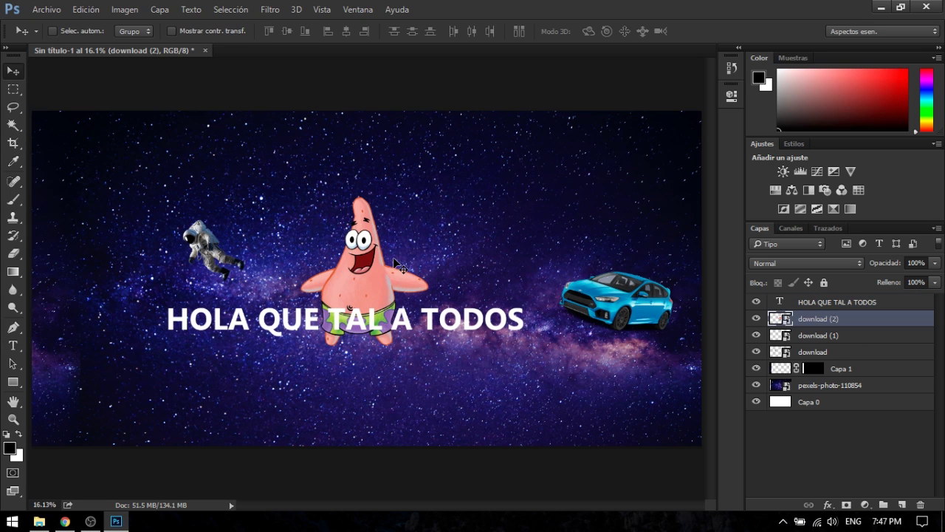
{"action": "left_click_drag", "start_coordinate": [356, 259], "coordinate": [364, 215]}
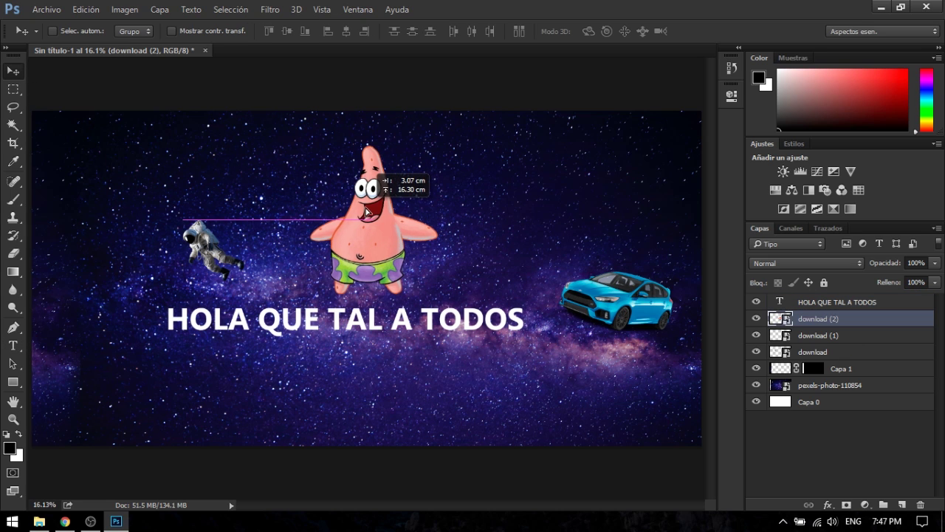
{"action": "left_click", "coordinate": [811, 423]}
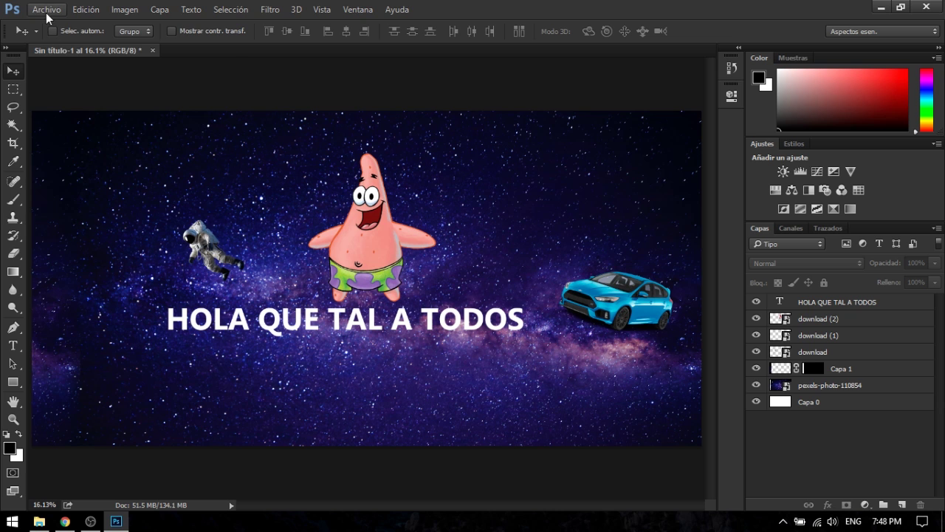
Show Sin título-1's raw XMP metadata on the Datos sin formato tab of the file information dialog
{"action": "left_click", "coordinate": [47, 10]}
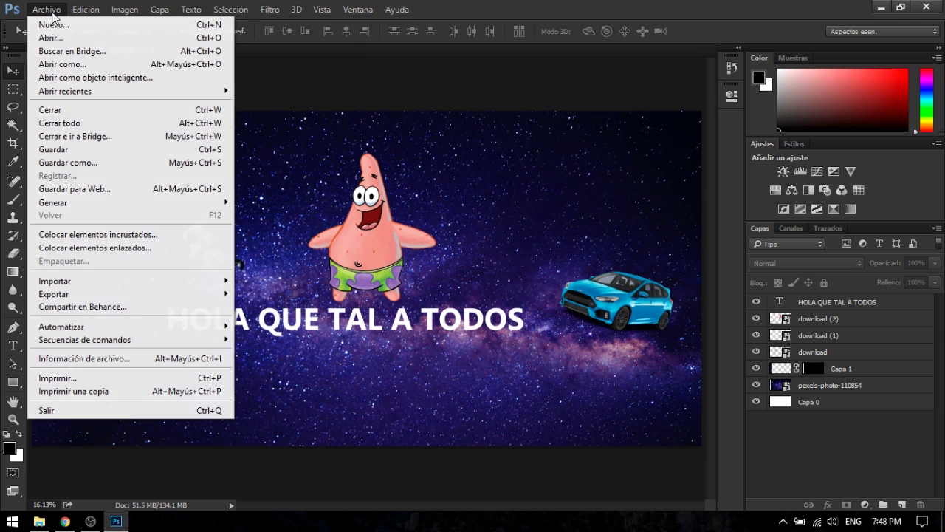
{"action": "left_click", "coordinate": [107, 360]}
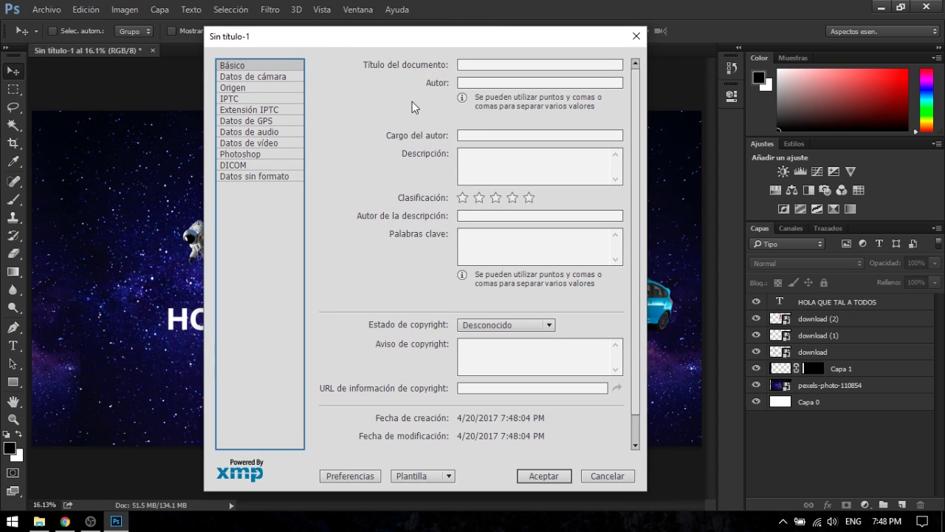
{"action": "left_click", "coordinate": [244, 177]}
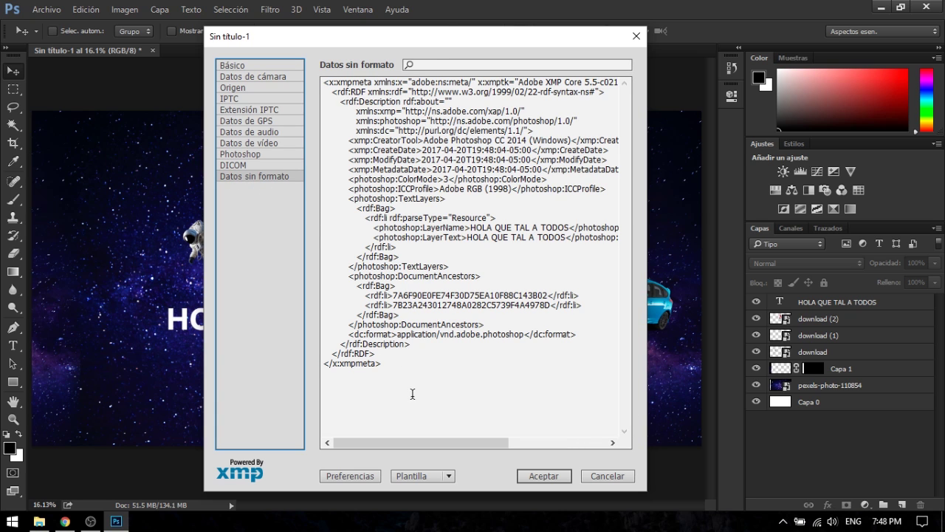
{"action": "left_click_drag", "start_coordinate": [394, 375], "coordinate": [328, 80]}
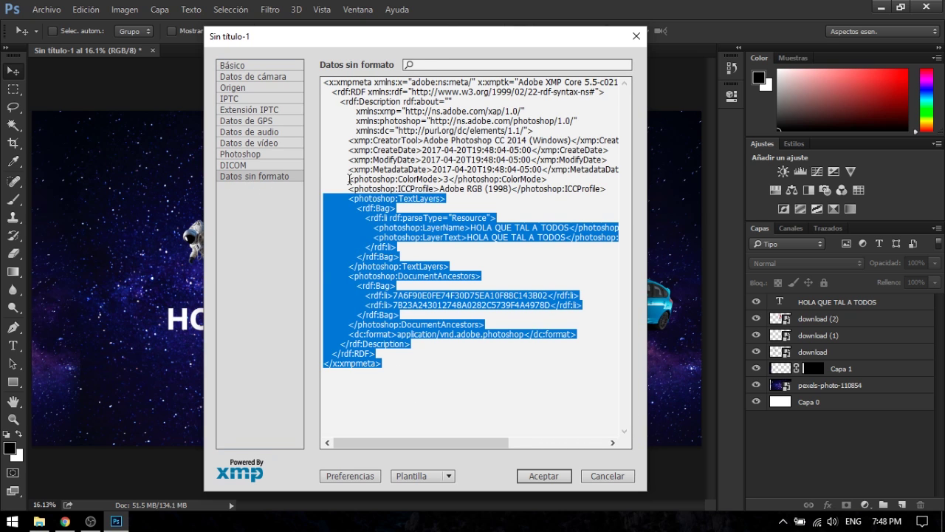
{"action": "left_click", "coordinate": [450, 384]}
{"action": "left_click_drag", "start_coordinate": [488, 405], "coordinate": [255, 181]}
{"action": "left_click", "coordinate": [392, 410]}
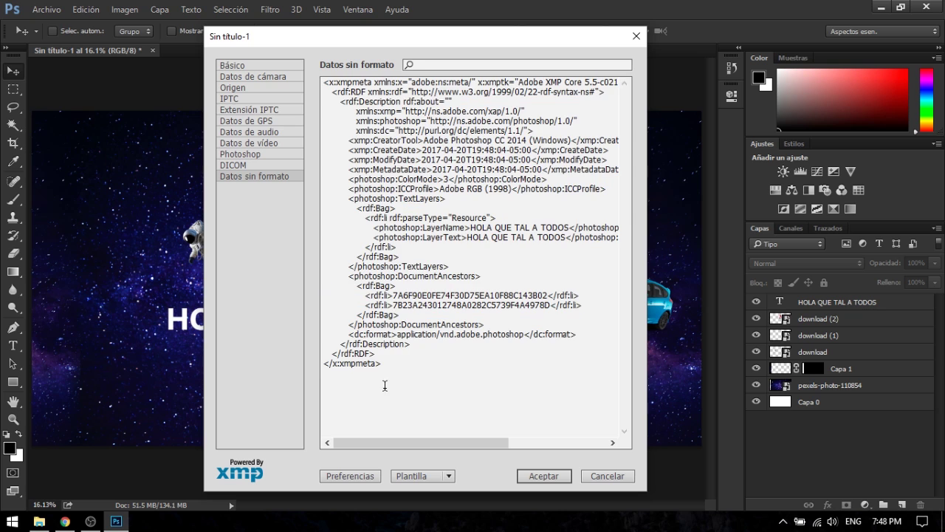
{"action": "left_click", "coordinate": [426, 476]}
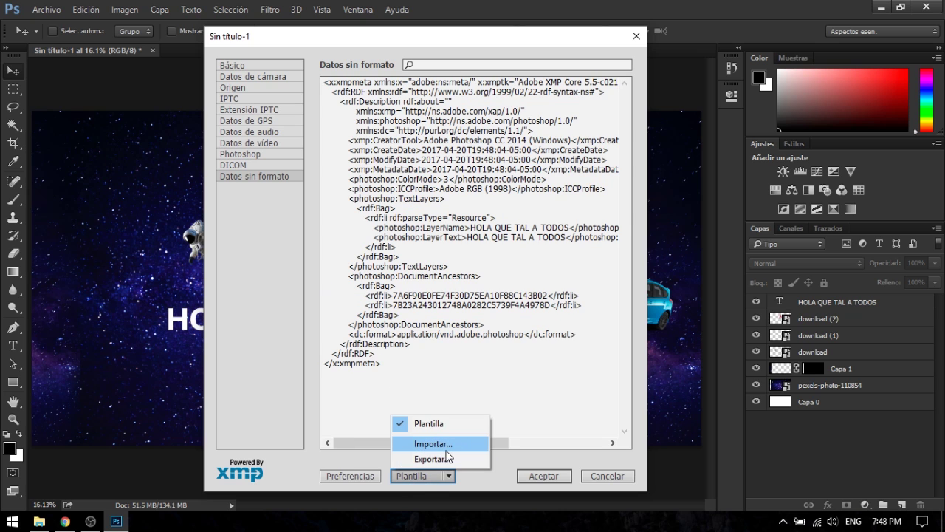
Import the exif-pano.xmp template from Pictures > metadatos-pano into the file's metadata
{"action": "left_click", "coordinate": [440, 445]}
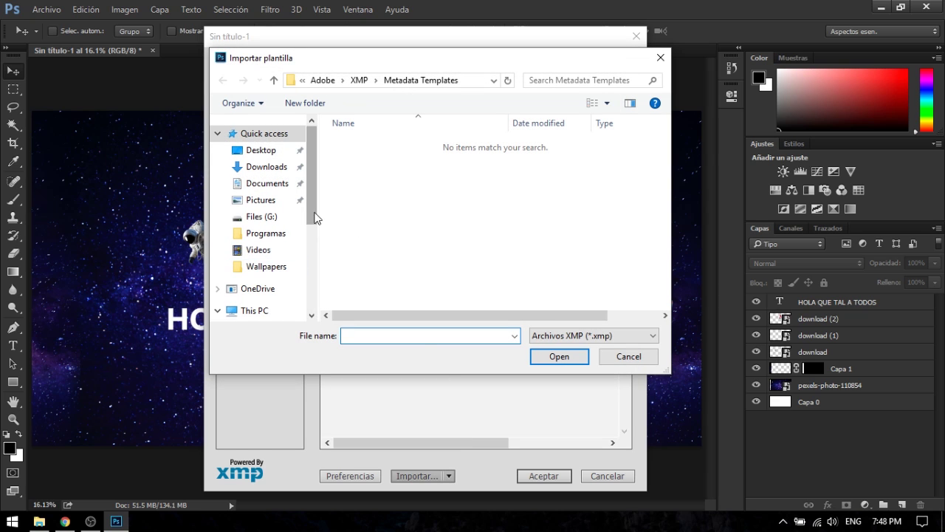
{"action": "left_click_drag", "start_coordinate": [313, 212], "coordinate": [312, 262]}
{"action": "left_click", "coordinate": [260, 299]}
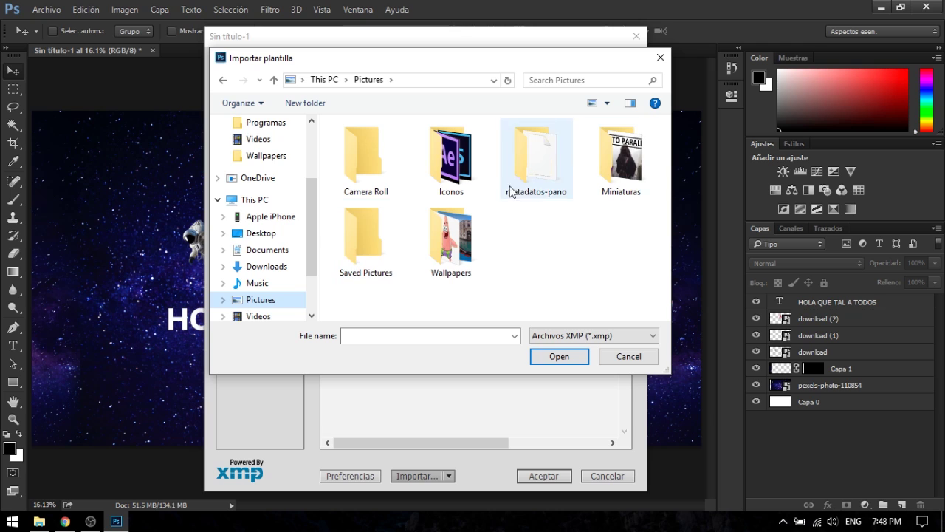
{"action": "double_click", "coordinate": [522, 166]}
{"action": "left_click", "coordinate": [452, 177]}
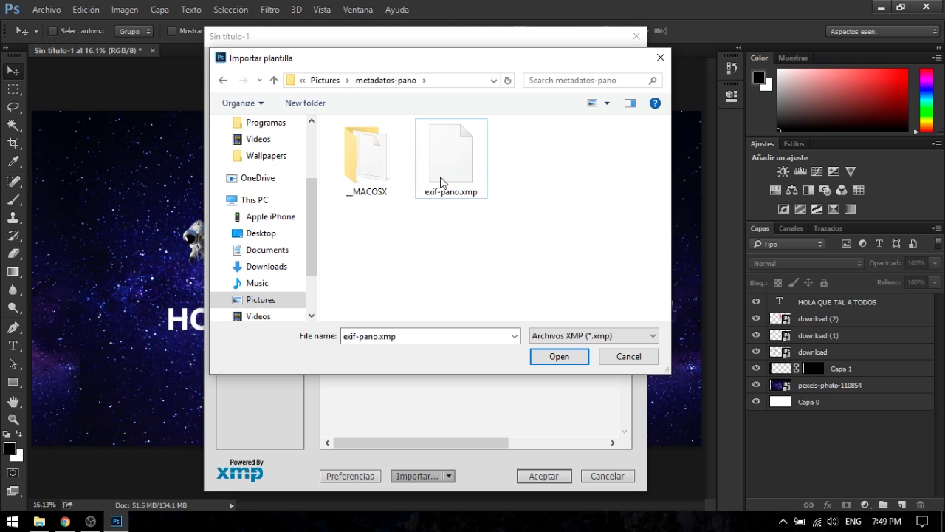
{"action": "mouse_move", "coordinate": [412, 64]}
{"action": "left_mouse_down"}
{"action": "mouse_move", "coordinate": [453, 157]}
{"action": "mouse_move", "coordinate": [386, 83]}
{"action": "left_mouse_up"}
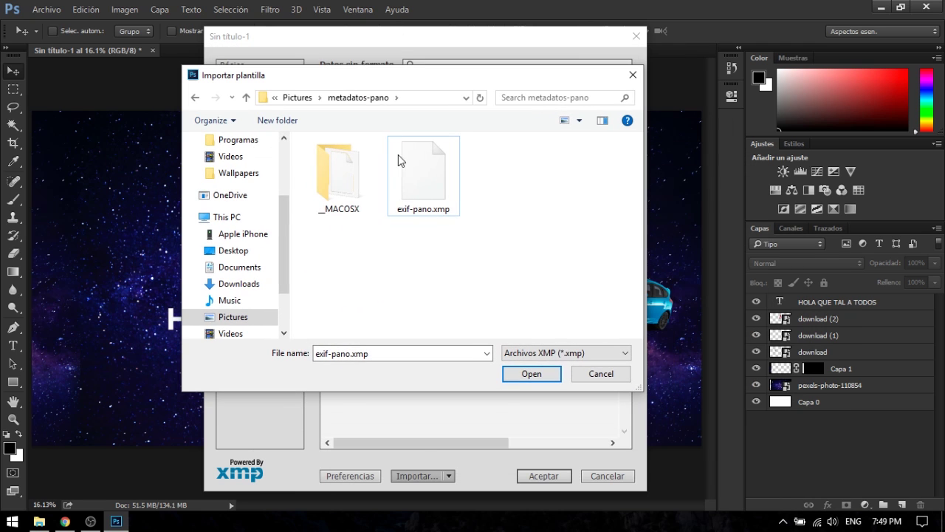
{"action": "left_click", "coordinate": [410, 180]}
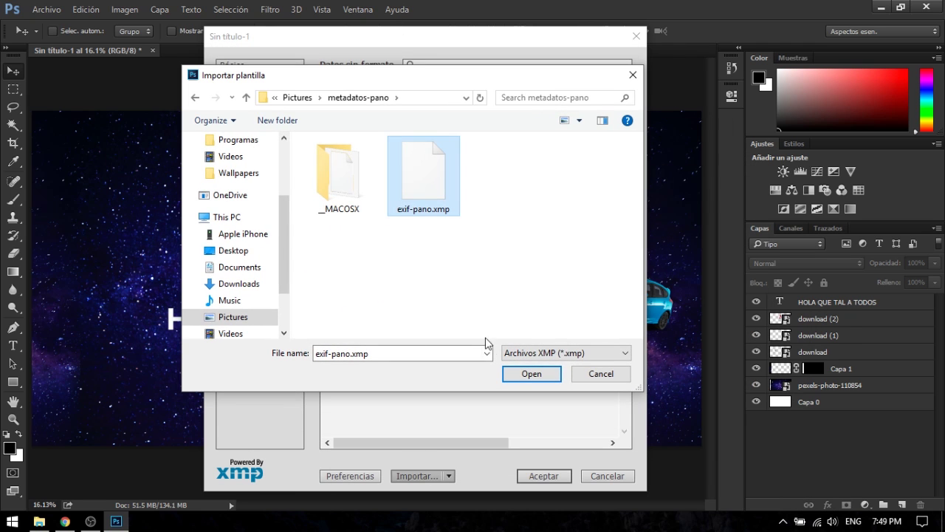
{"action": "left_click", "coordinate": [530, 375]}
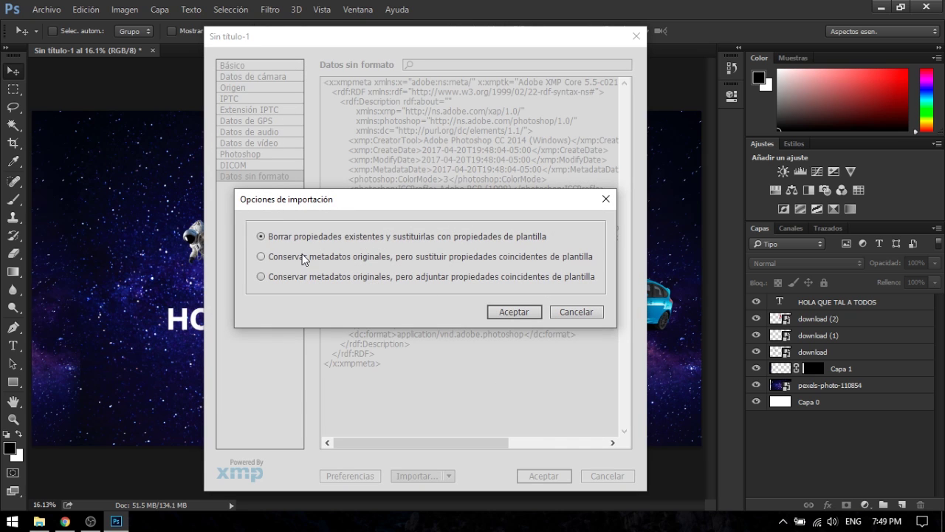
Append the equirectangular panorama template metadata while keeping the original metadata, and confirm File Info
{"action": "left_click", "coordinate": [261, 277]}
{"action": "left_click", "coordinate": [516, 312]}
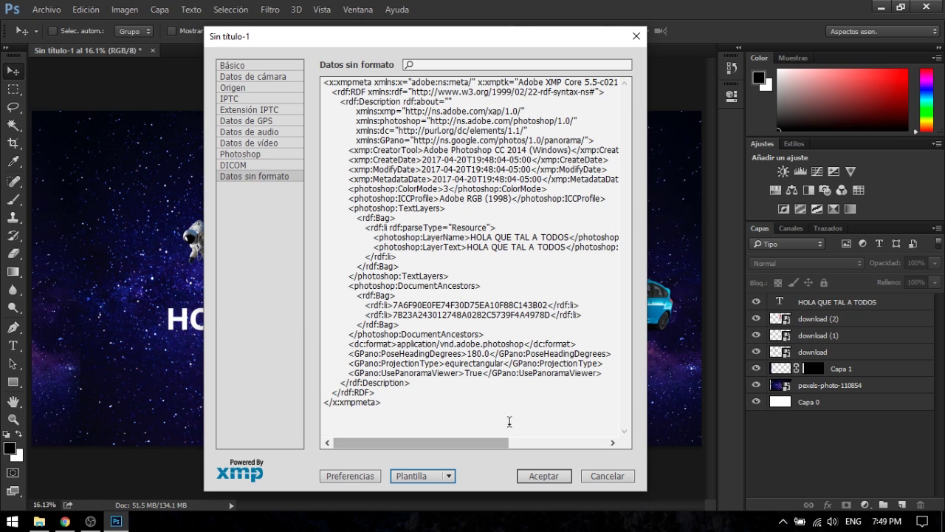
{"action": "left_click", "coordinate": [540, 476]}
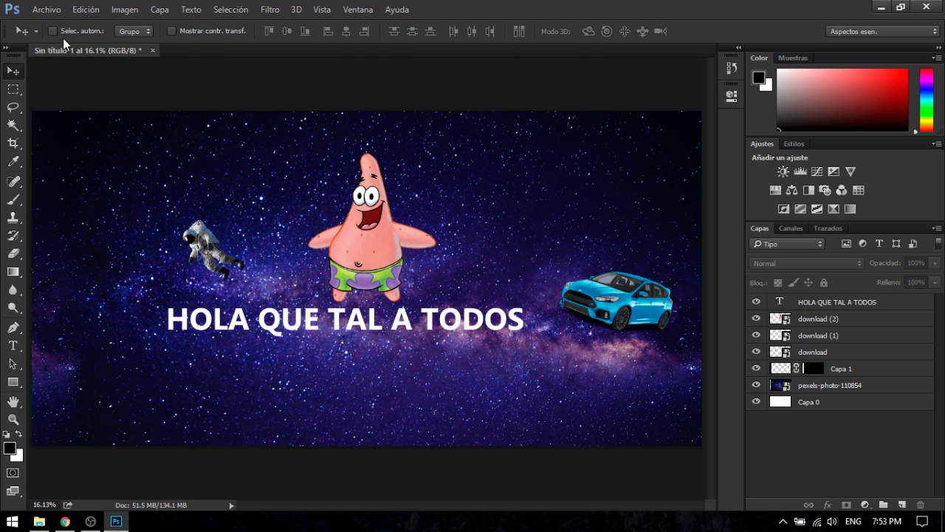
Open Save for Web and zoom the preview out to show the whole panorama
{"action": "left_click", "coordinate": [44, 10]}
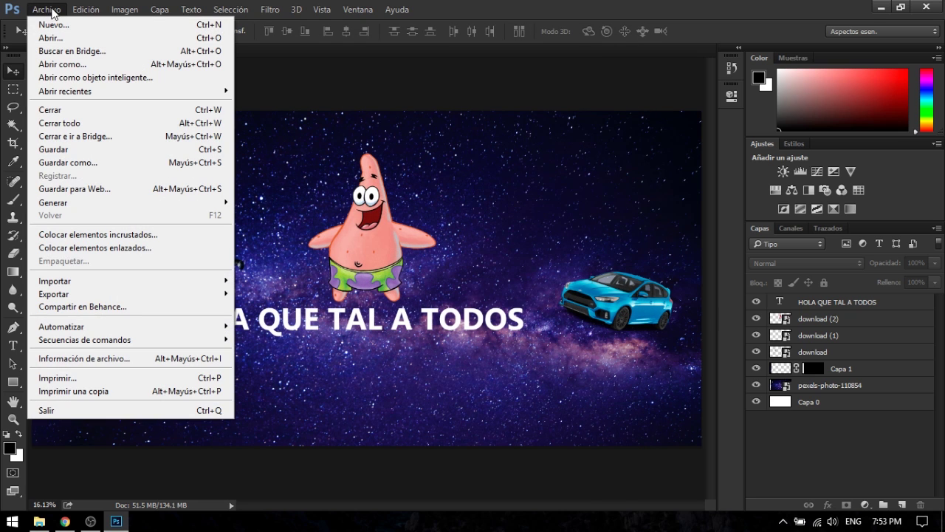
{"action": "left_click", "coordinate": [94, 190]}
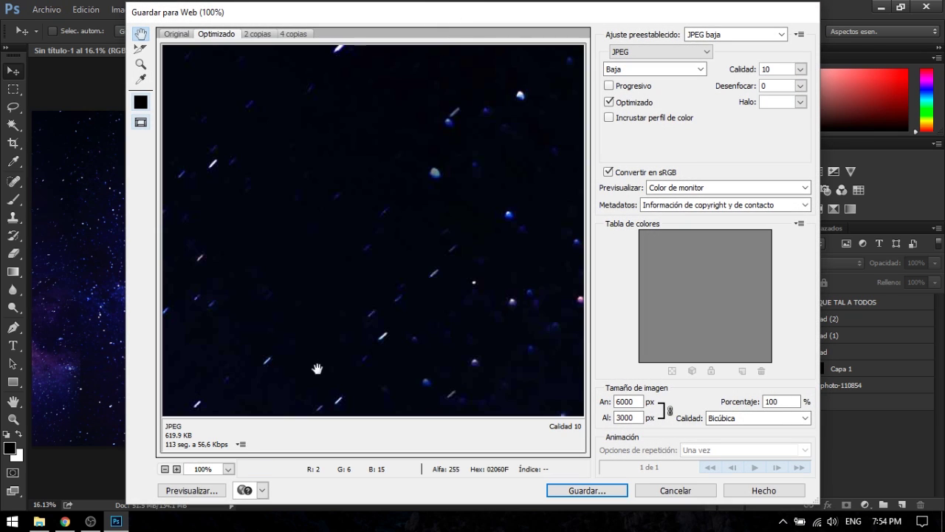
{"action": "left_click", "coordinate": [165, 469]}
{"action": "left_click", "coordinate": [165, 468]}
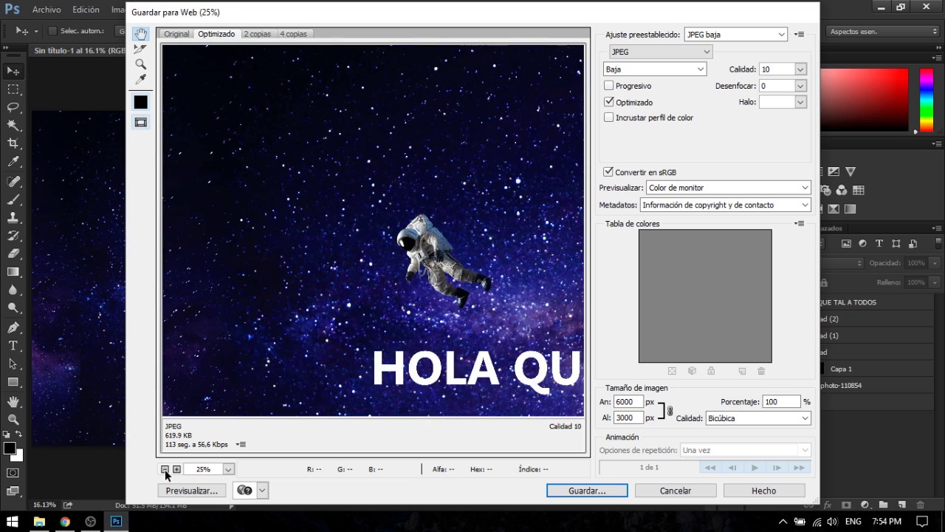
Keep the export format as JPEG at Baja (low) quality
{"action": "left_click", "coordinate": [692, 68]}
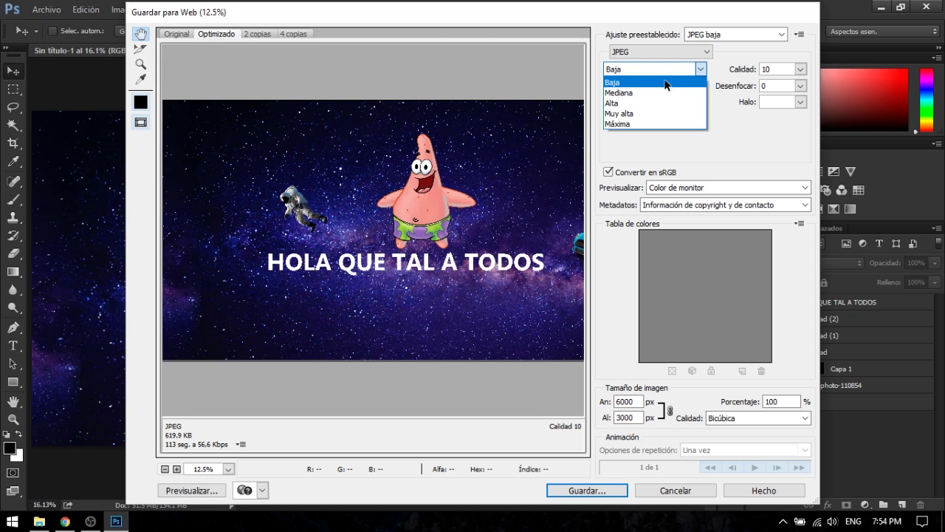
{"action": "left_click", "coordinate": [623, 83]}
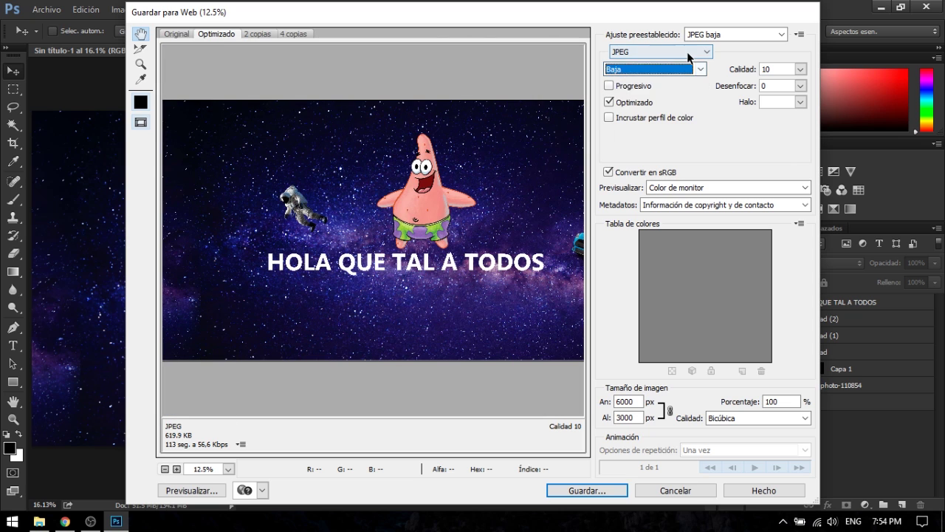
{"action": "left_click", "coordinate": [687, 52]}
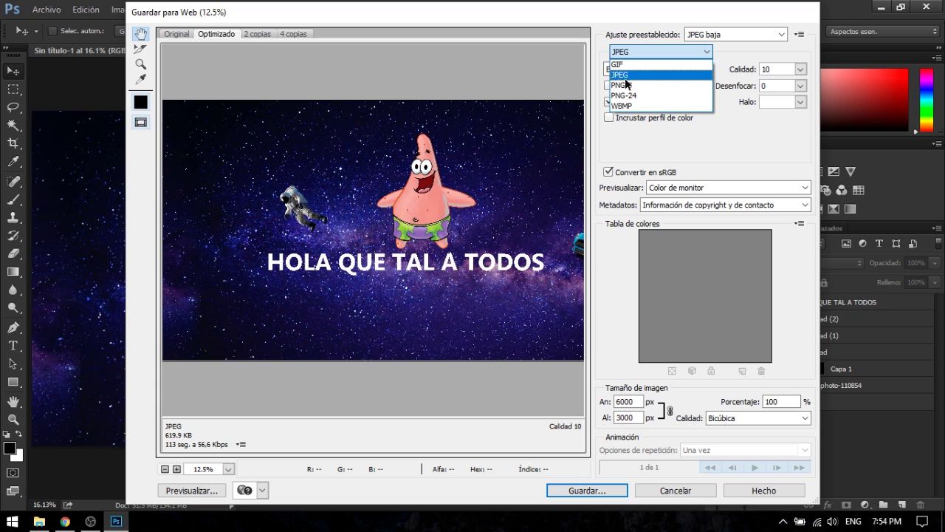
{"action": "left_click", "coordinate": [626, 76]}
{"action": "left_click", "coordinate": [687, 72]}
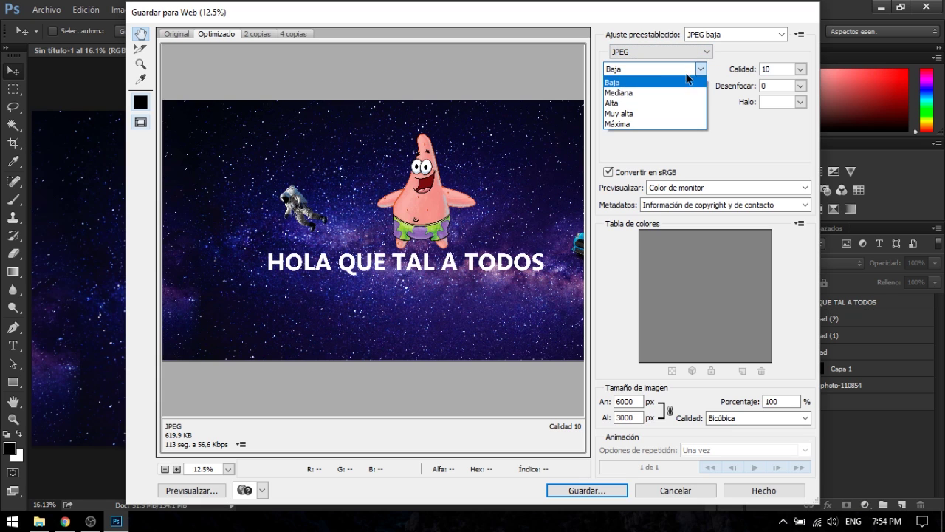
{"action": "left_click", "coordinate": [614, 82]}
{"action": "left_click_drag", "start_coordinate": [454, 288], "coordinate": [401, 290]}
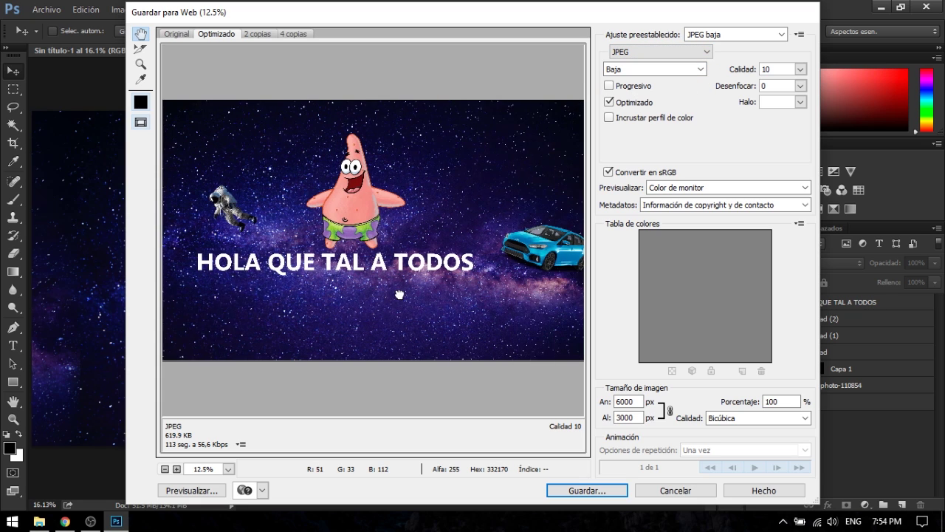
{"action": "left_click_drag", "start_coordinate": [322, 257], "coordinate": [389, 253]}
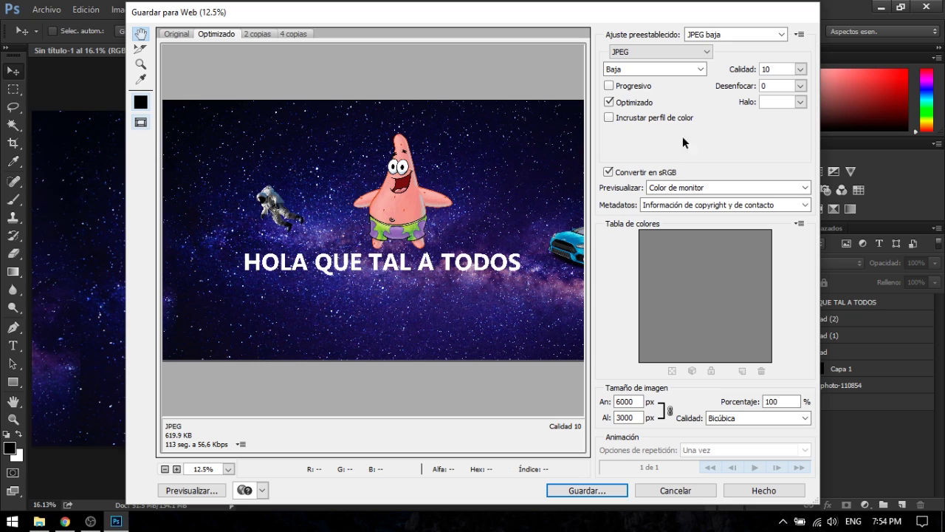
{"action": "left_click", "coordinate": [700, 69]}
{"action": "left_click", "coordinate": [624, 82]}
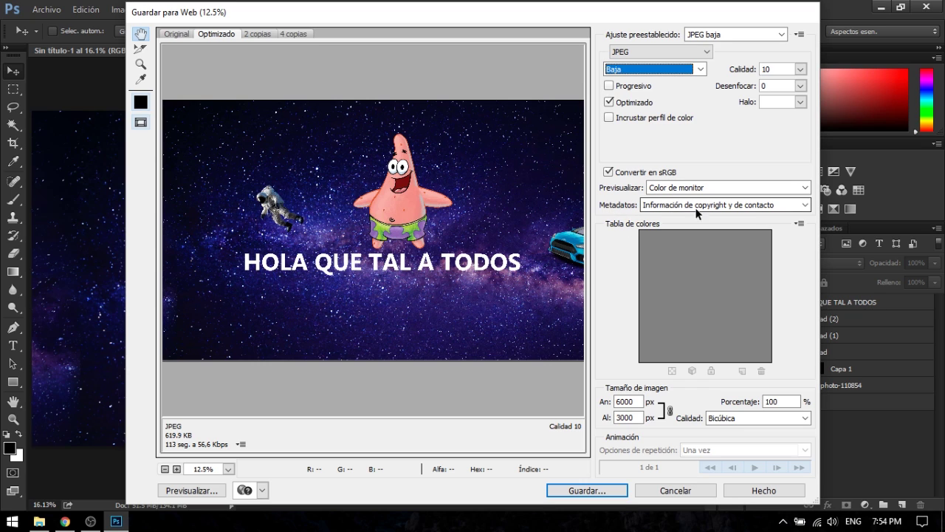
Set Metadatos to Todo and bring up the save window
{"action": "left_click", "coordinate": [803, 205]}
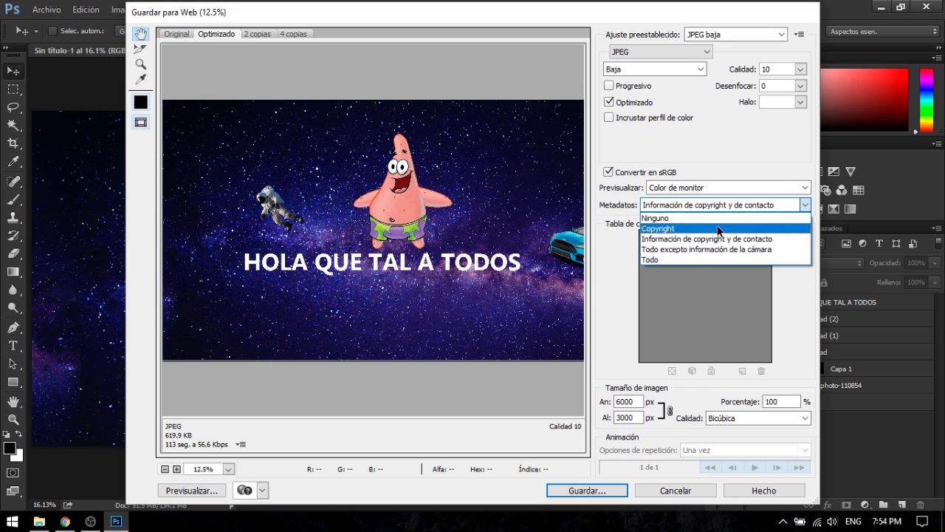
{"action": "left_click", "coordinate": [671, 261]}
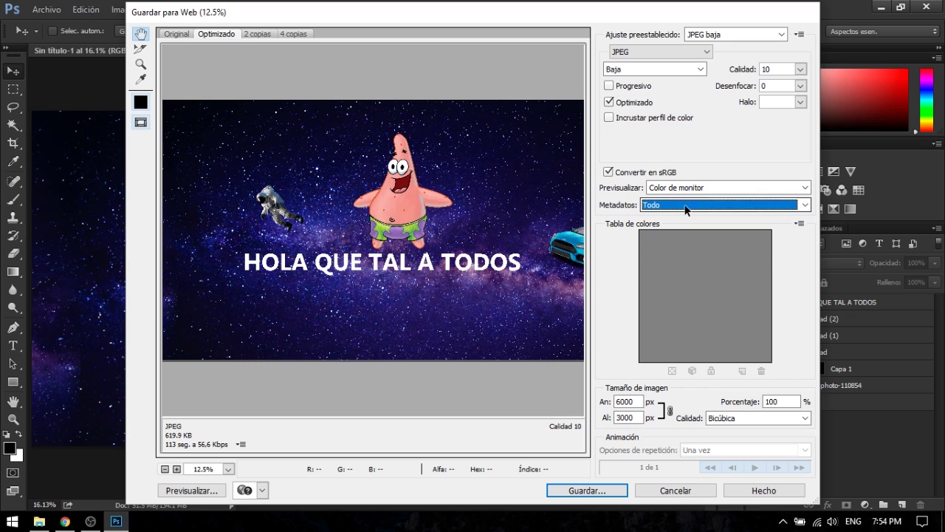
{"action": "left_click", "coordinate": [685, 209]}
{"action": "left_click", "coordinate": [674, 259]}
{"action": "left_click", "coordinate": [600, 493]}
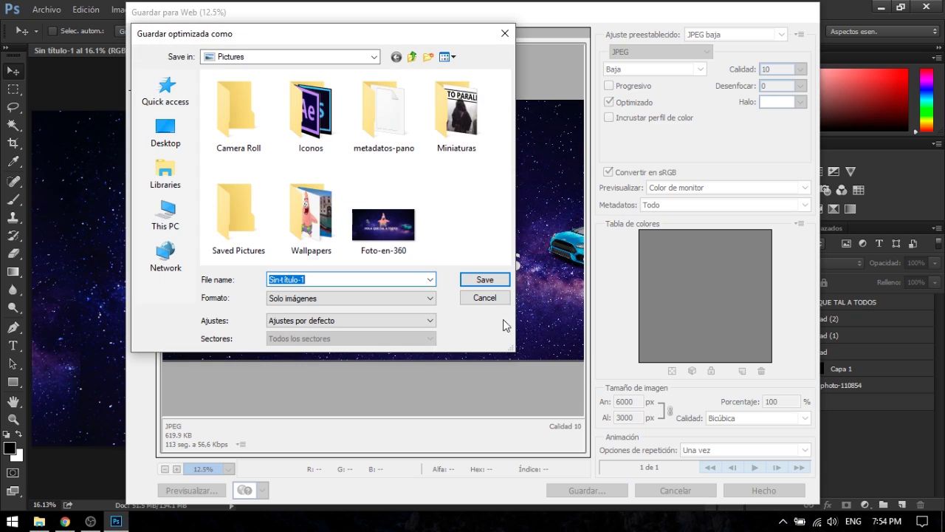
Save the export as Foto-en-360.jpg in Pictures, replacing the existing file
{"action": "left_click", "coordinate": [383, 230]}
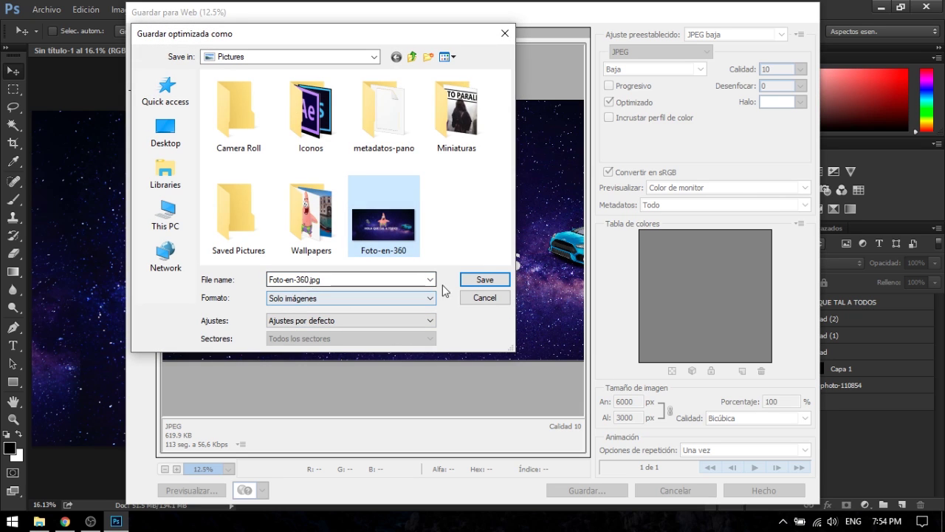
{"action": "left_click", "coordinate": [483, 282]}
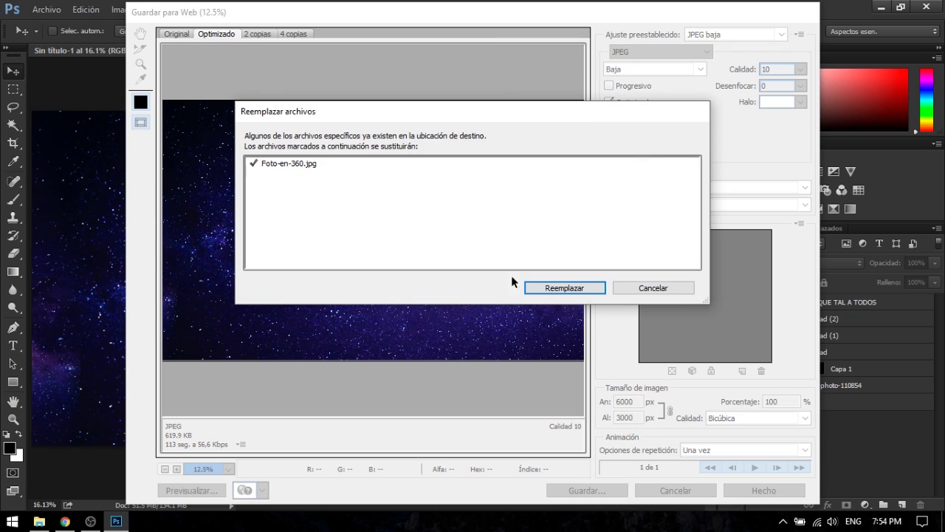
{"action": "left_click", "coordinate": [555, 289]}
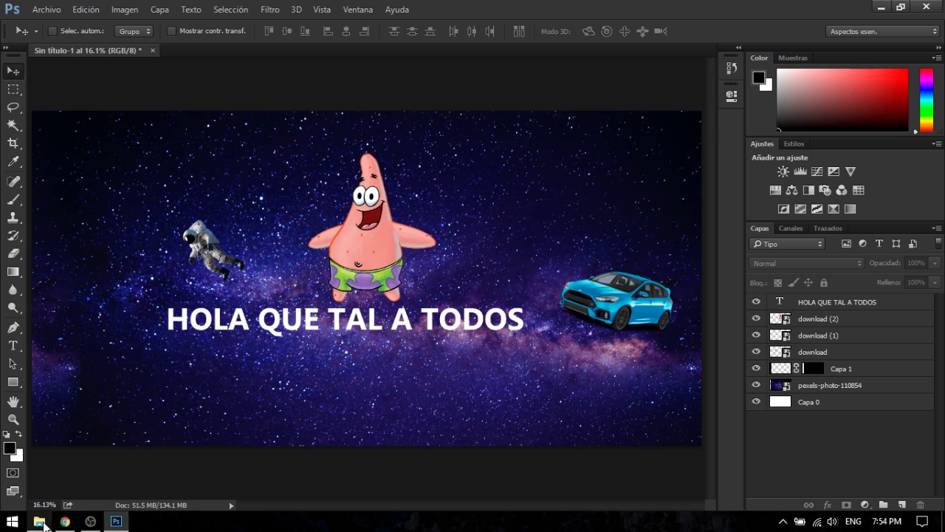
Return to the Gamegart Facebook page and start a new page post
{"action": "left_click", "coordinate": [66, 523]}
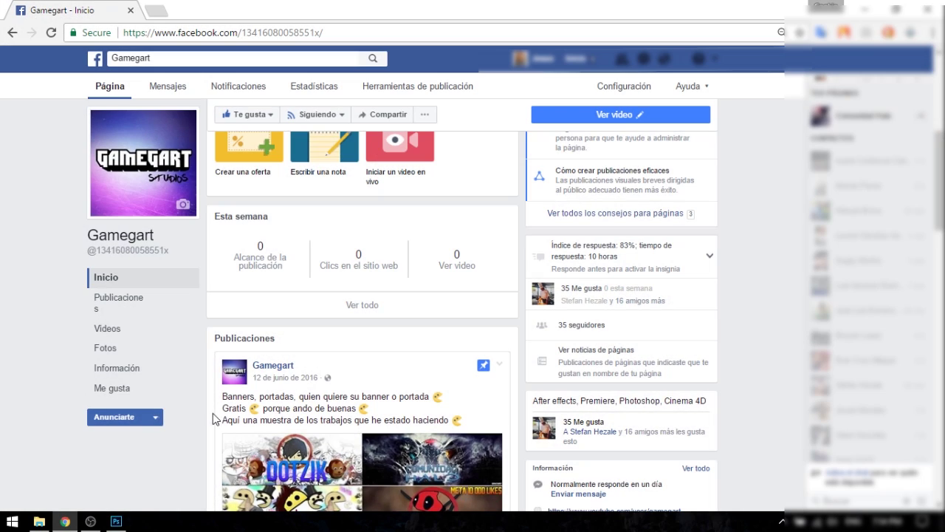
{"action": "scroll", "coordinate": [210, 357], "scroll_direction": "up", "scroll_amount": 1}
{"action": "scroll", "coordinate": [210, 357], "scroll_direction": "up", "scroll_amount": 1}
{"action": "scroll", "coordinate": [210, 357], "scroll_direction": "up", "scroll_amount": 1}
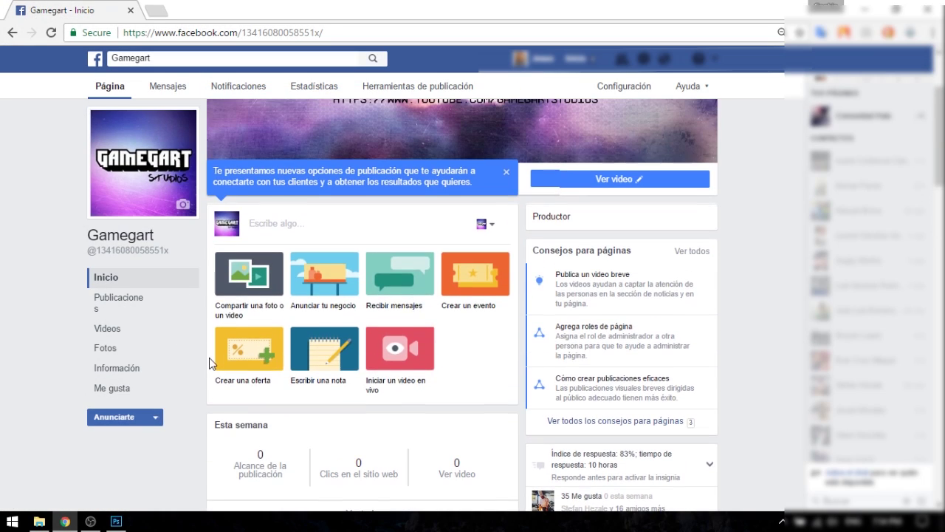
{"action": "left_click", "coordinate": [265, 234]}
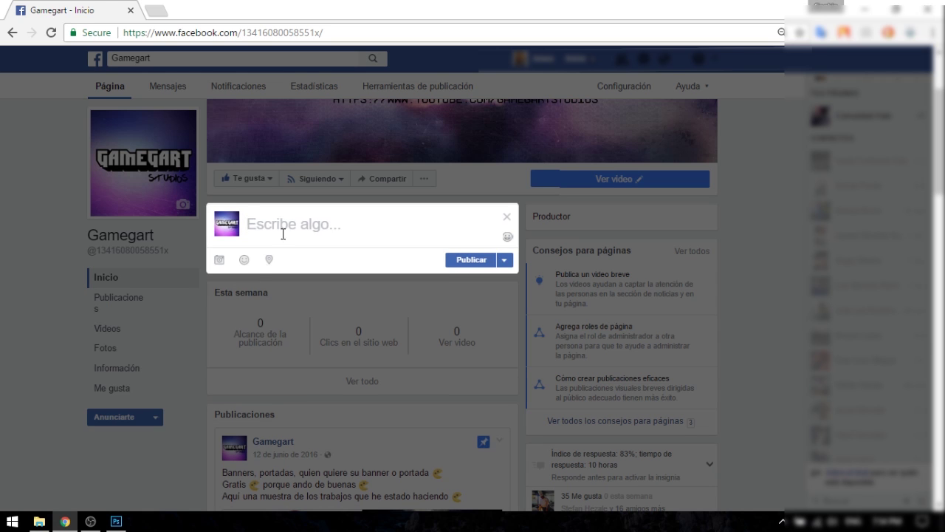
Attach Foto-en-360.jpg from Pictures to the post as a photo
{"action": "left_click", "coordinate": [224, 264]}
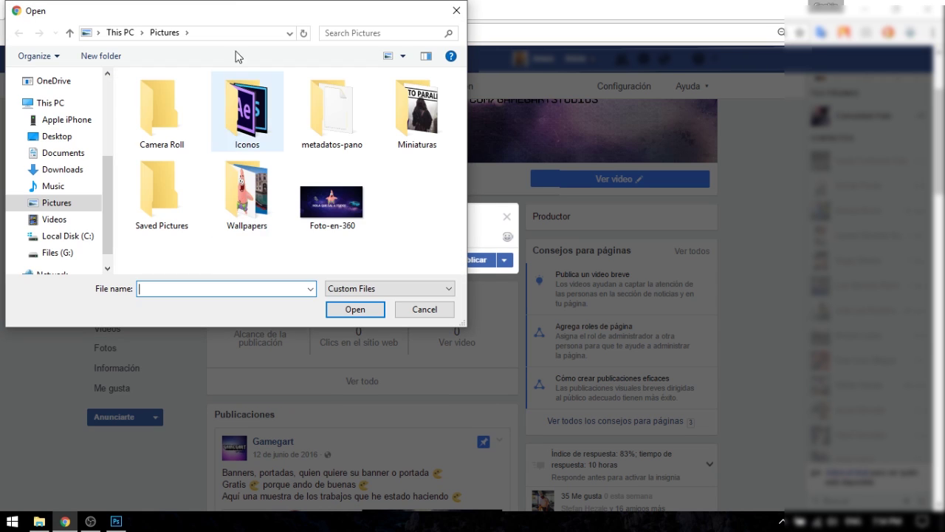
{"action": "left_click_drag", "start_coordinate": [237, 15], "coordinate": [294, 74]}
{"action": "left_click", "coordinate": [387, 266]}
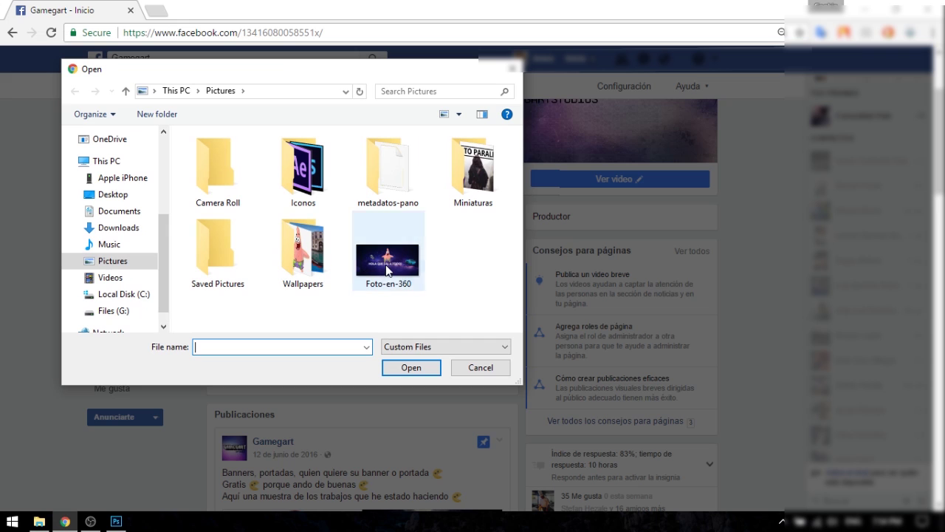
{"action": "left_click", "coordinate": [399, 368]}
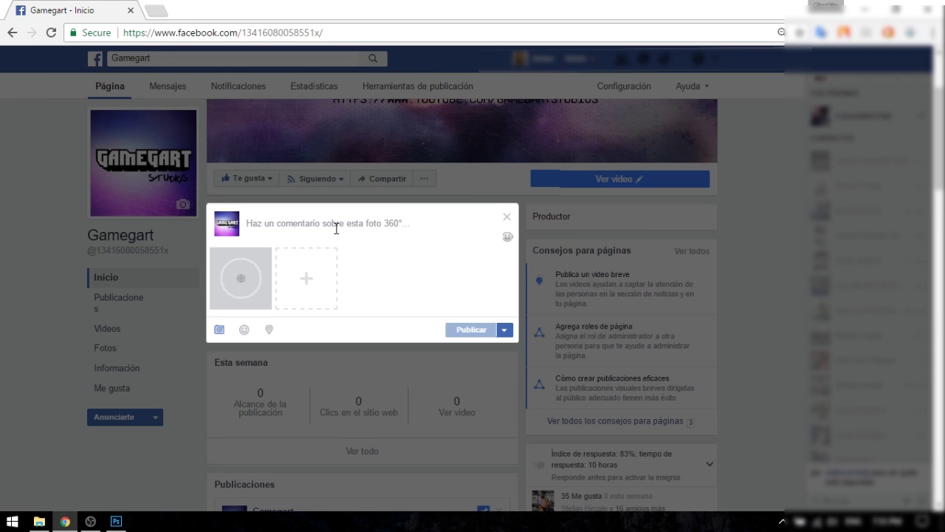
Type the post text 'Hola a todos' while the 360° photo uploads
{"action": "type", "text": "Hola a todos"}
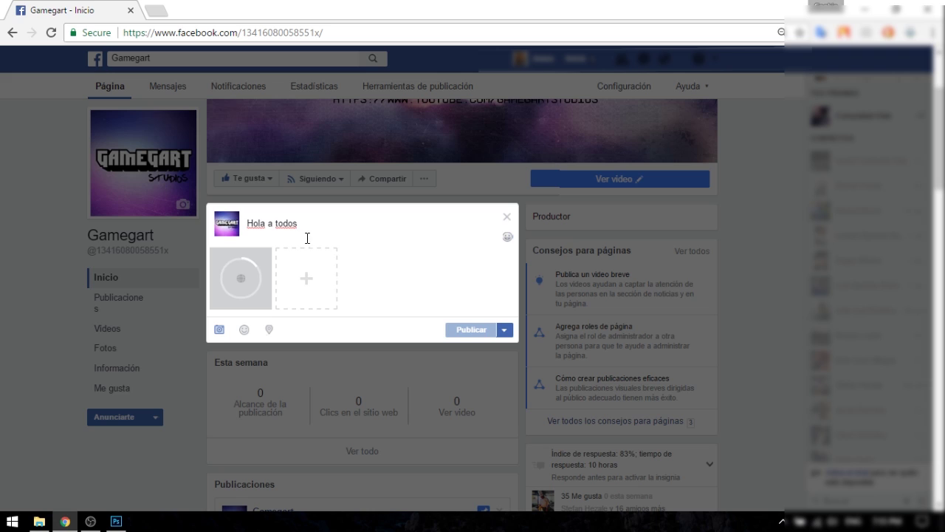
{"action": "mouse_move", "coordinate": [241, 278]}
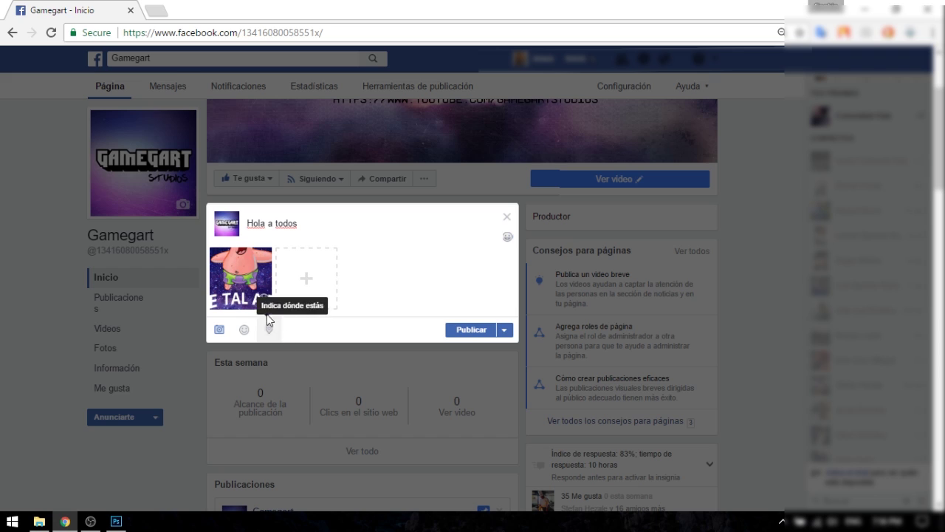
{"action": "mouse_move", "coordinate": [257, 296]}
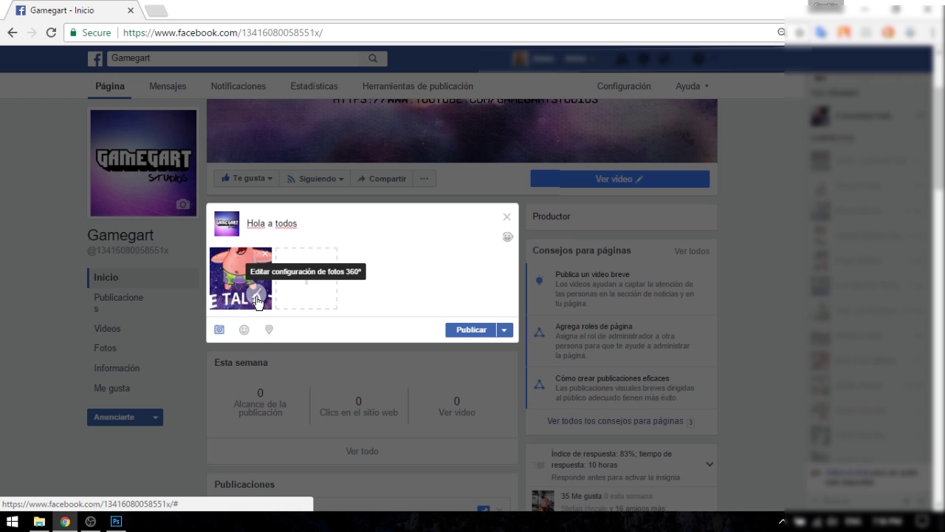
Set the 360° photo's starting view to face Patrick Star and save it
{"action": "left_click", "coordinate": [257, 297]}
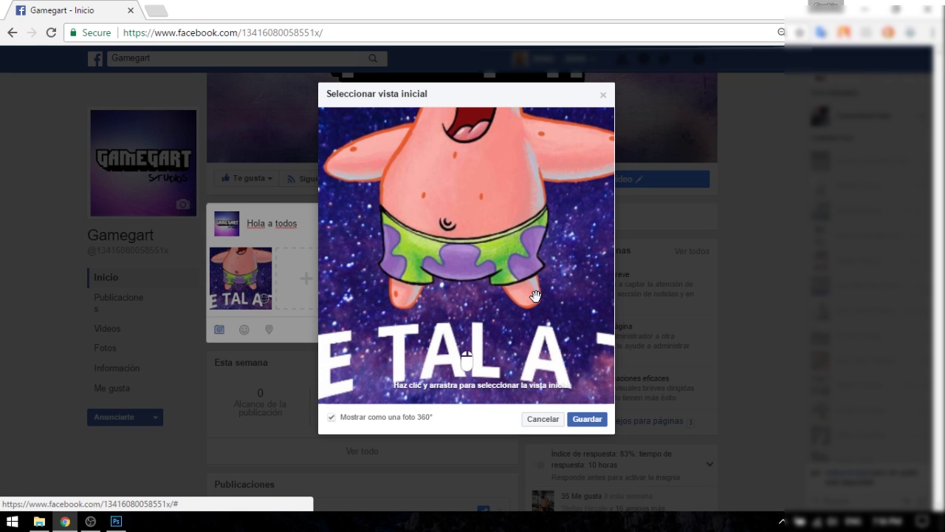
{"action": "mouse_move", "coordinate": [536, 296]}
{"action": "left_mouse_down"}
{"action": "mouse_move", "coordinate": [556, 279]}
{"action": "mouse_move", "coordinate": [455, 264]}
{"action": "mouse_move", "coordinate": [394, 235]}
{"action": "mouse_move", "coordinate": [471, 244]}
{"action": "mouse_move", "coordinate": [453, 236]}
{"action": "left_mouse_up"}
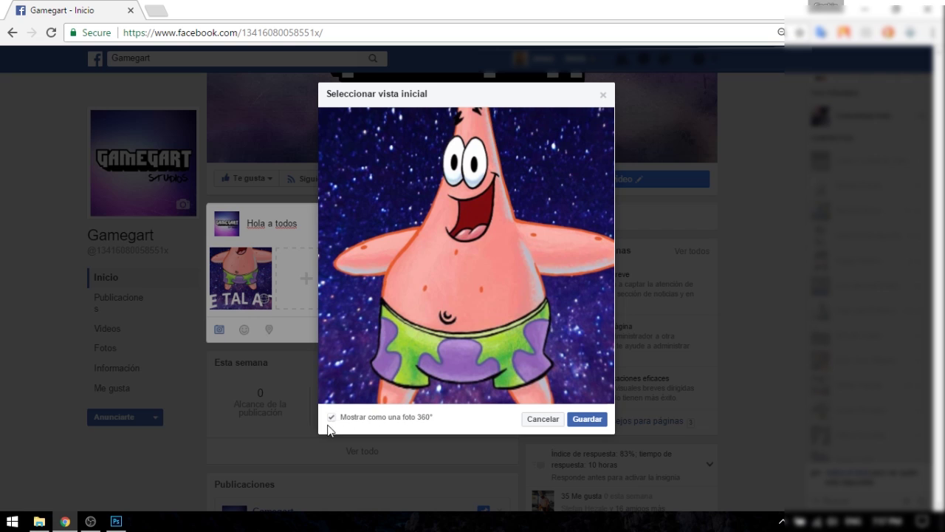
{"action": "left_click", "coordinate": [588, 420]}
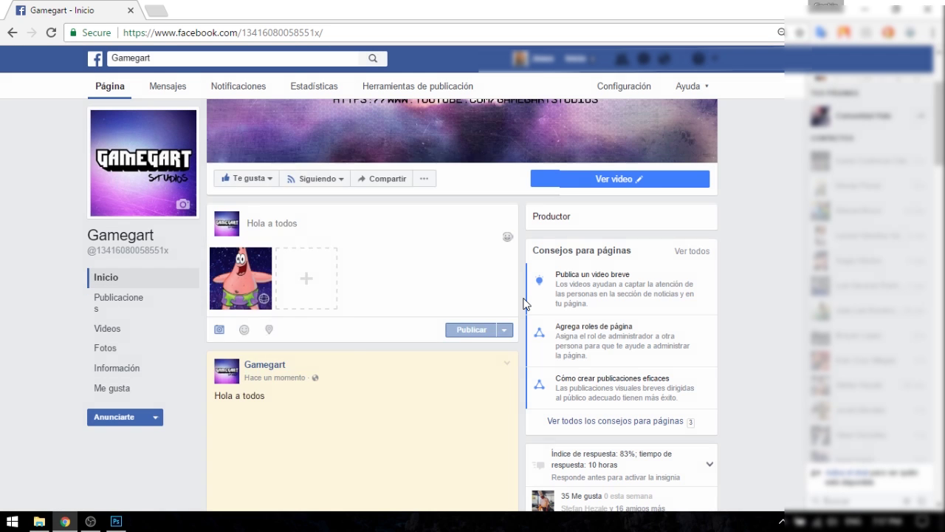
{"action": "scroll", "coordinate": [524, 303], "scroll_direction": "down", "scroll_amount": 2}
{"action": "scroll", "coordinate": [523, 303], "scroll_direction": "down", "scroll_amount": 1}
{"action": "scroll", "coordinate": [523, 302], "scroll_direction": "down", "scroll_amount": 1}
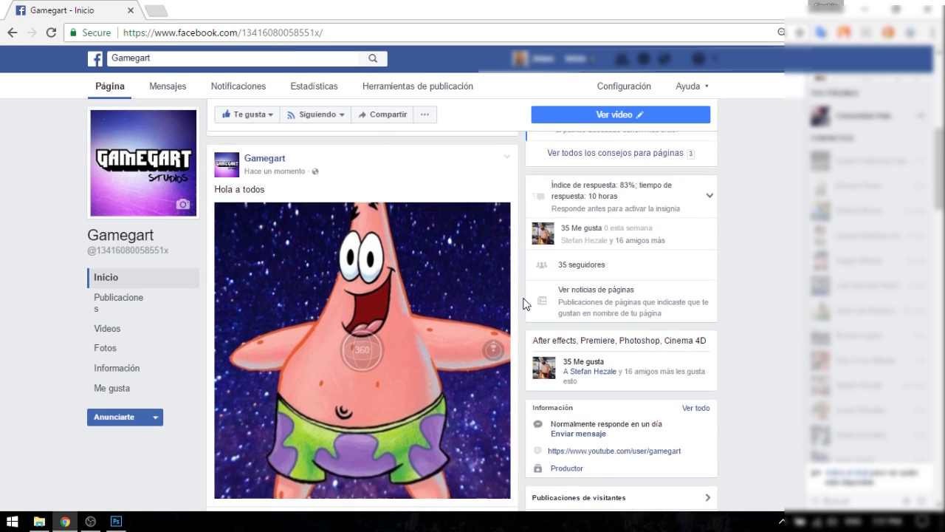
{"action": "scroll", "coordinate": [524, 303], "scroll_direction": "down", "scroll_amount": 1}
{"action": "scroll", "coordinate": [524, 302], "scroll_direction": "up", "scroll_amount": 1}
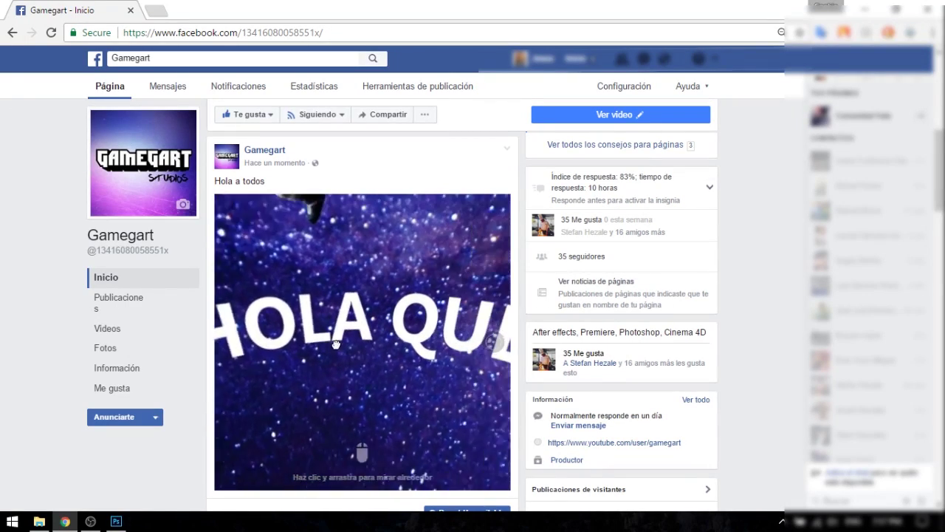
{"action": "mouse_move", "coordinate": [327, 380]}
{"action": "left_mouse_down"}
{"action": "mouse_move", "coordinate": [331, 316]}
{"action": "mouse_move", "coordinate": [347, 434]}
{"action": "mouse_move", "coordinate": [393, 441]}
{"action": "mouse_move", "coordinate": [371, 379]}
{"action": "left_mouse_up"}
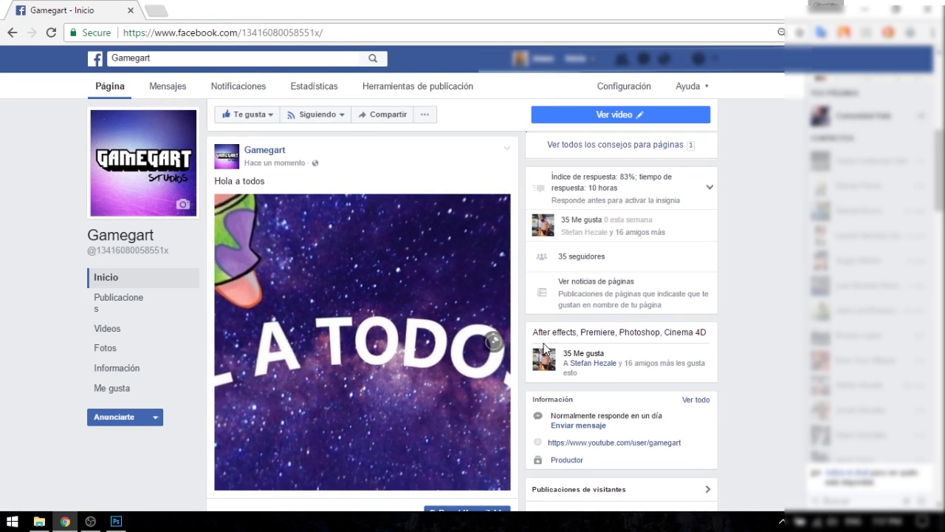
{"action": "scroll", "coordinate": [520, 325], "scroll_direction": "down", "scroll_amount": 1}
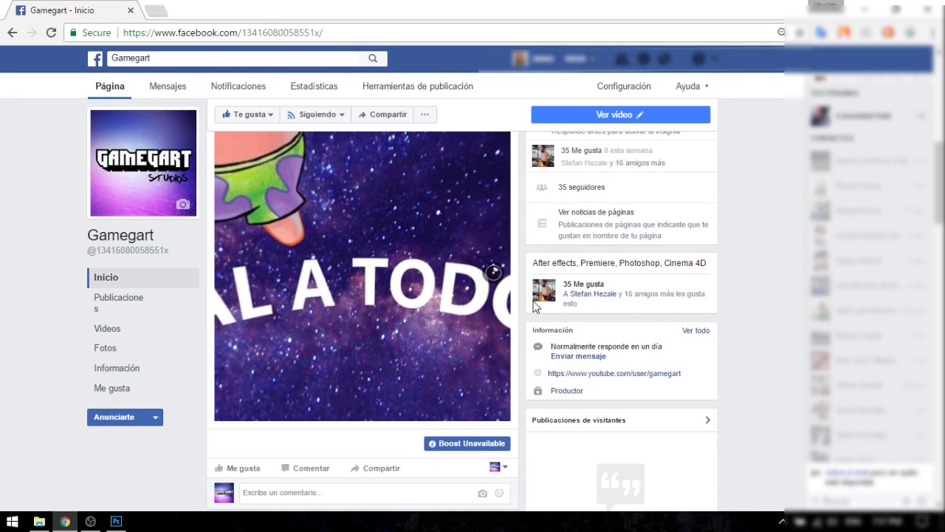
{"action": "scroll", "coordinate": [345, 295], "scroll_direction": "up", "scroll_amount": 1}
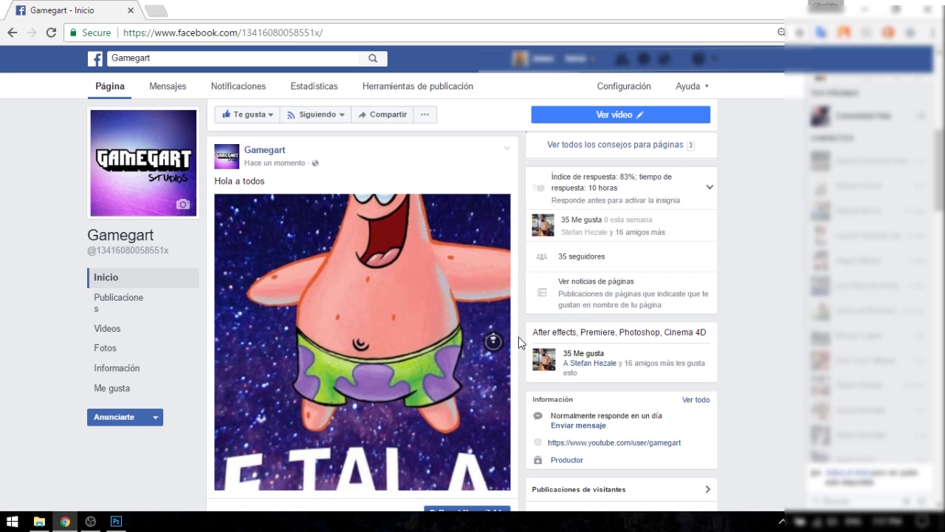
{"action": "scroll", "coordinate": [465, 347], "scroll_direction": "up", "scroll_amount": 1}
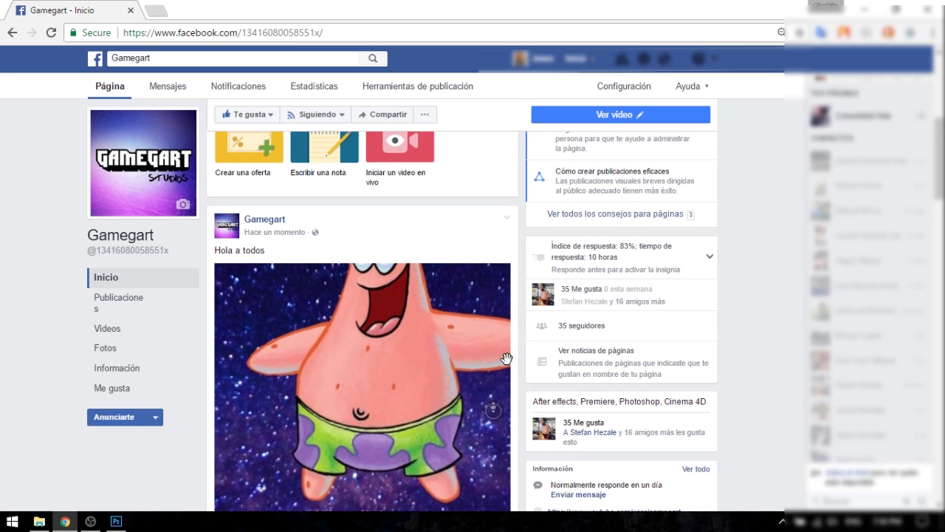
{"action": "scroll", "coordinate": [506, 359], "scroll_direction": "down", "scroll_amount": 1}
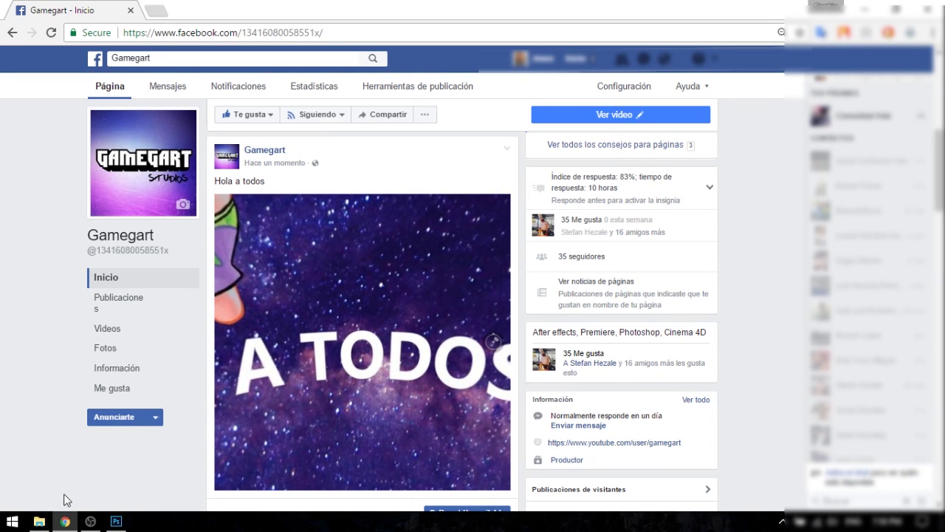
Switch back to Photoshop from the taskbar to show the starry composition
{"action": "left_click", "coordinate": [118, 523]}
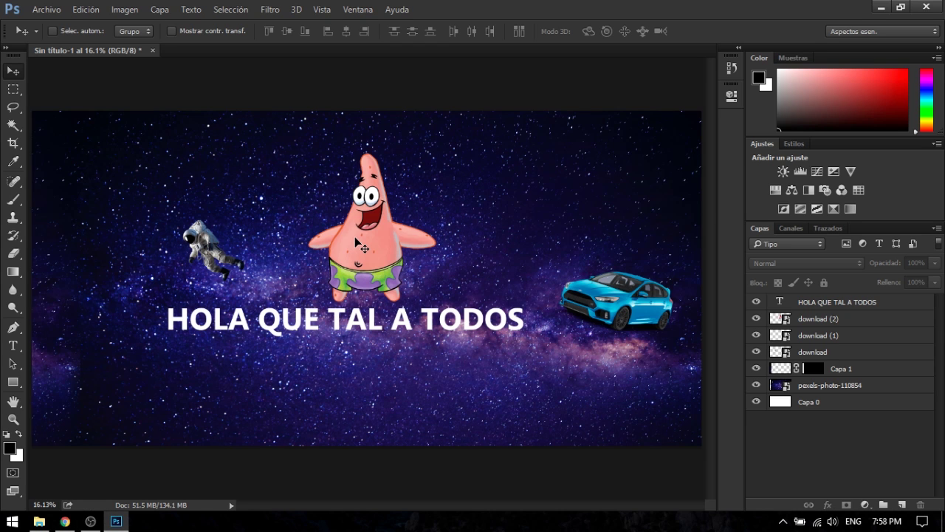